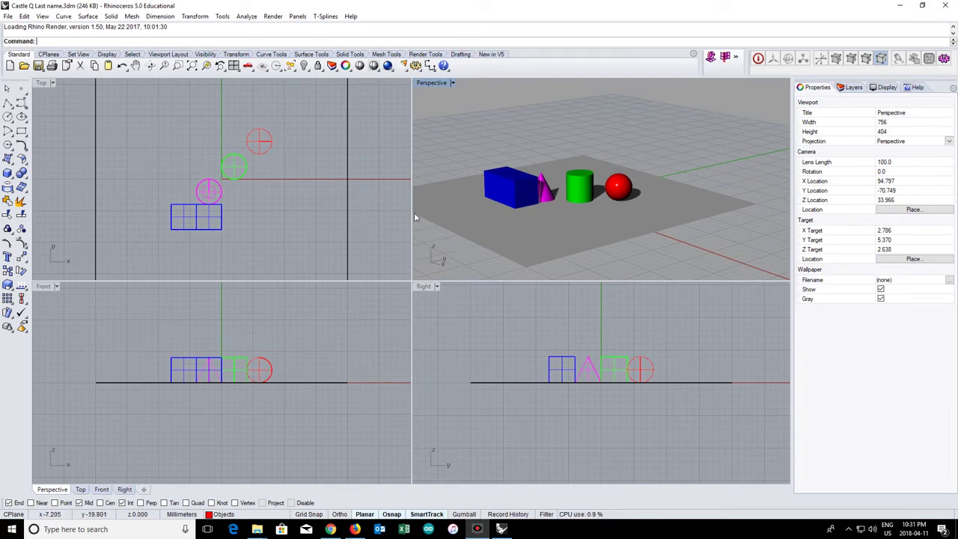
Orbit the Perspective view slightly and browse the File menu and view-setting tool sets.
{"action": "right_click_drag", "start_coordinate": [497, 216], "coordinate": [494, 222]}
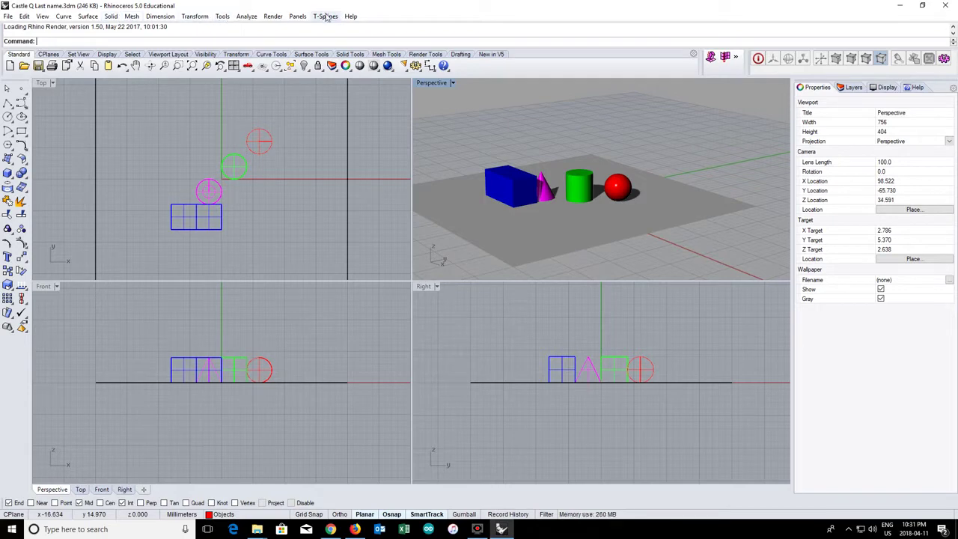
{"action": "left_click", "coordinate": [8, 17]}
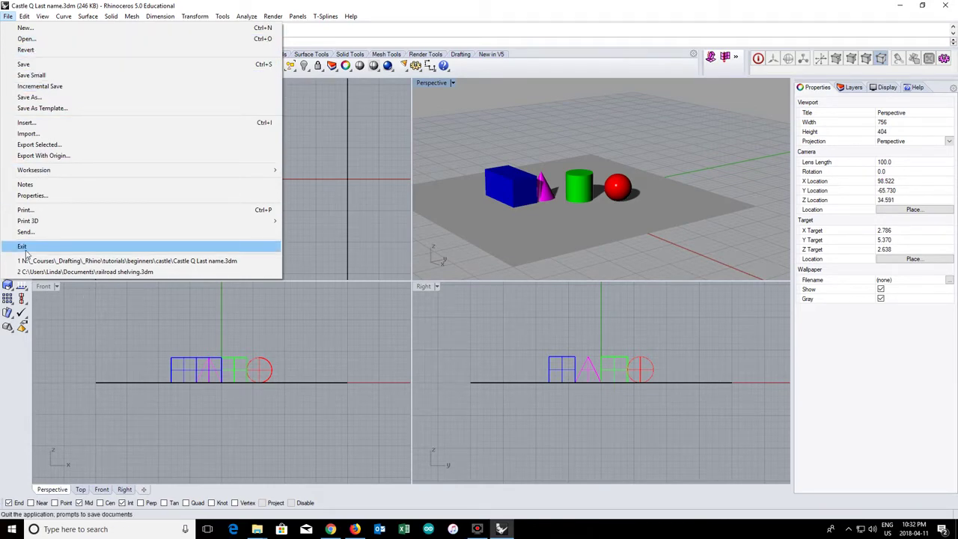
{"action": "left_click", "coordinate": [301, 243]}
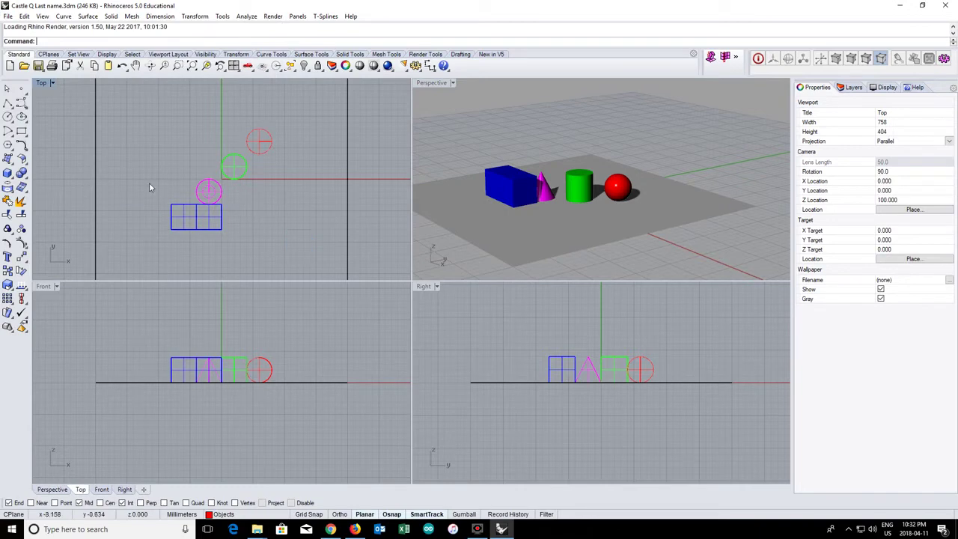
{"action": "left_click", "coordinate": [50, 55]}
{"action": "left_click", "coordinate": [78, 55]}
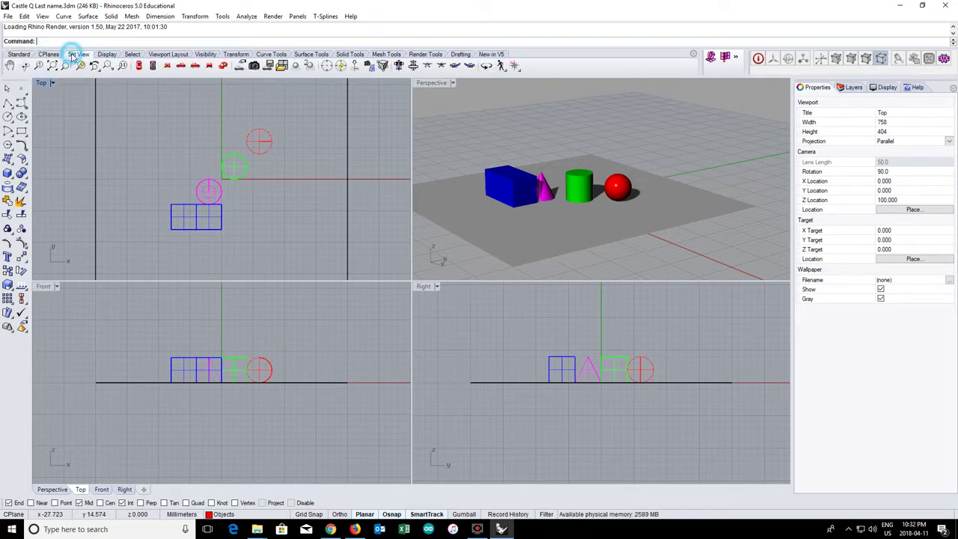
{"action": "left_click", "coordinate": [18, 55]}
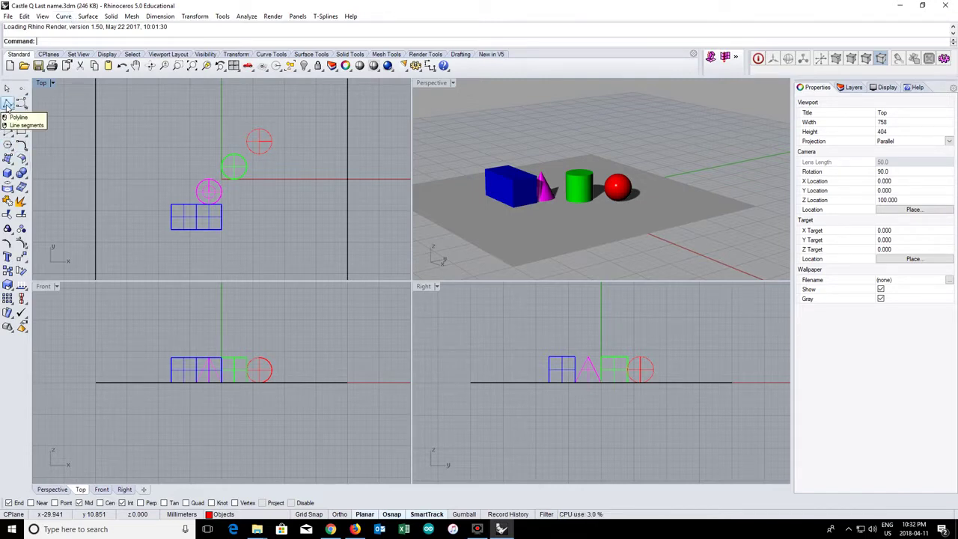
Dismiss the Curve menu, then turn on Grid Snap with Ortho left off.
{"action": "left_click", "coordinate": [63, 16]}
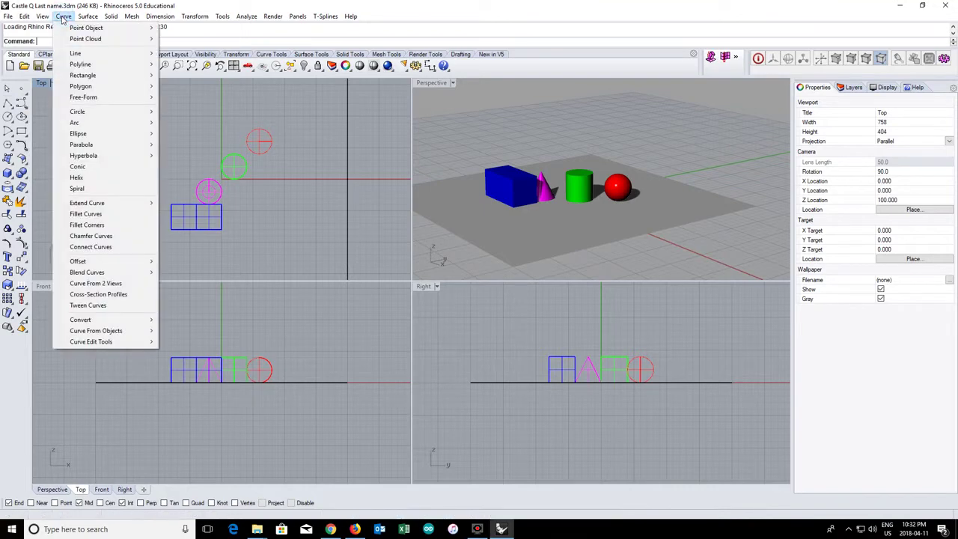
{"action": "mouse_move", "coordinate": [80, 66]}
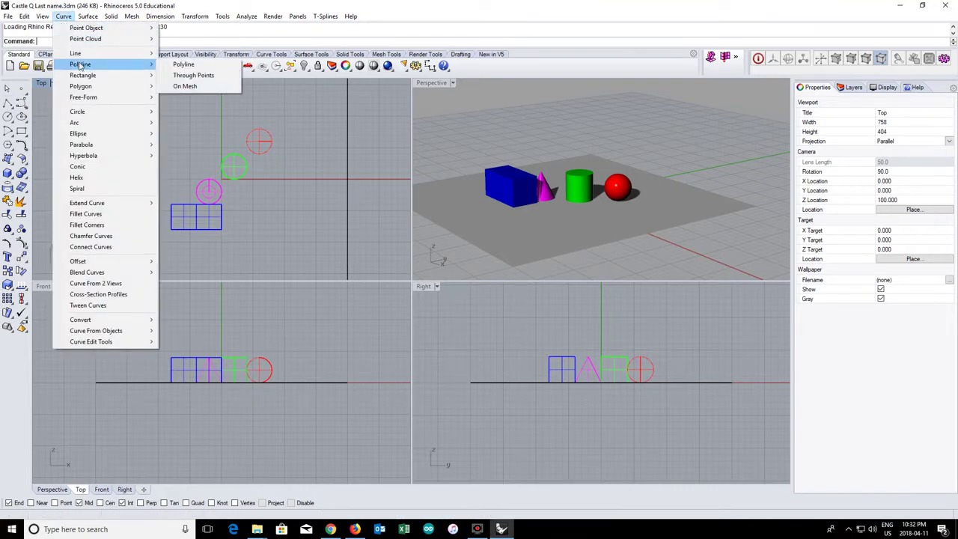
{"action": "left_click", "coordinate": [315, 138]}
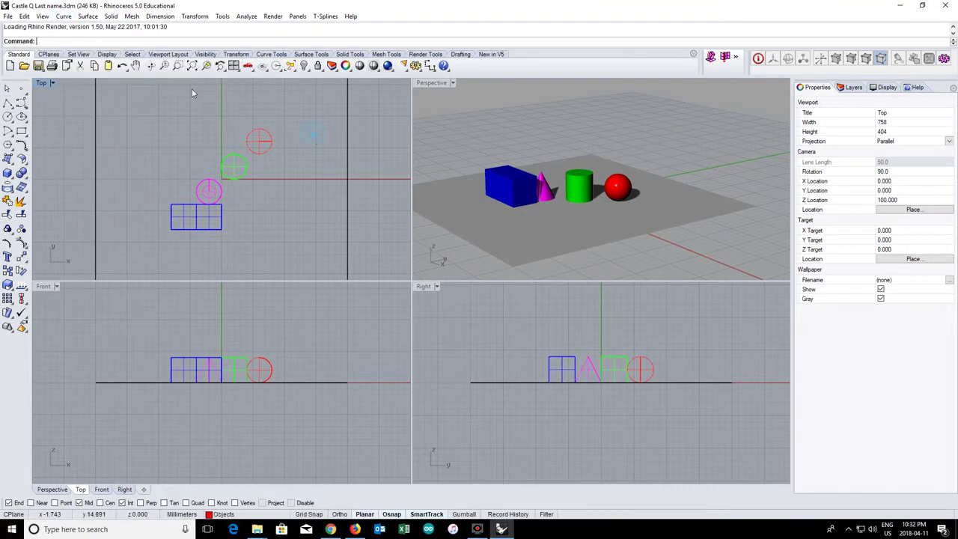
{"action": "left_click", "coordinate": [314, 516]}
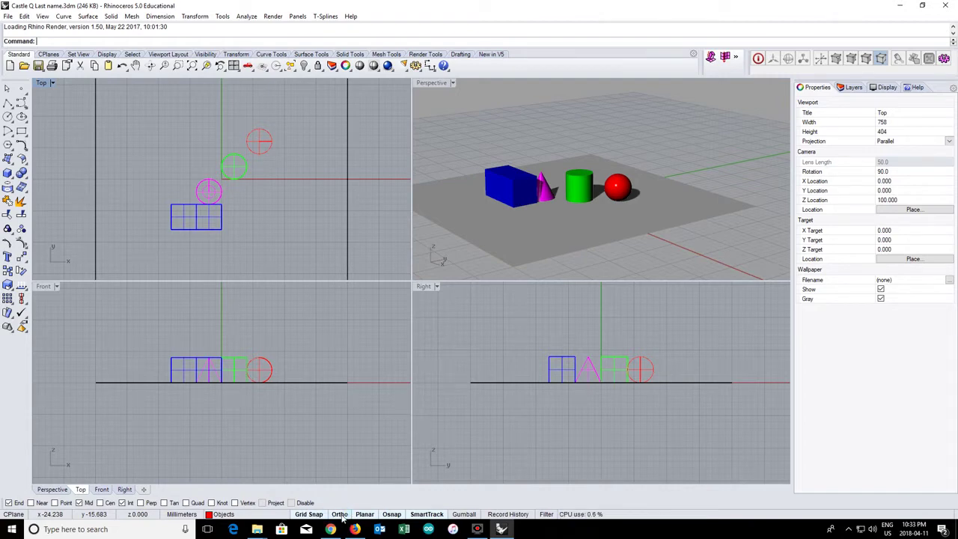
{"action": "left_click", "coordinate": [342, 515]}
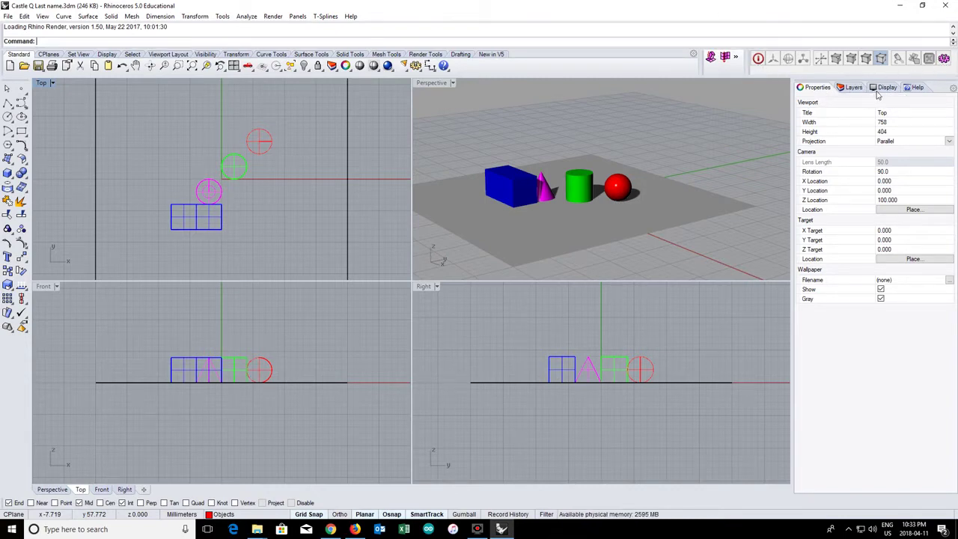
Preview the Display and Help panel tabs, then drag the side panel narrow to widen the viewports.
{"action": "left_click", "coordinate": [886, 89]}
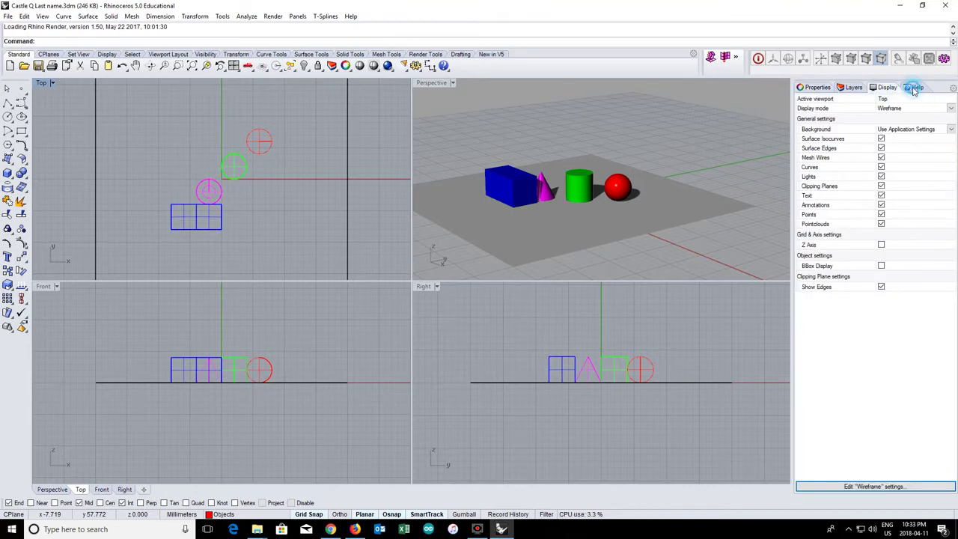
{"action": "left_click", "coordinate": [913, 89]}
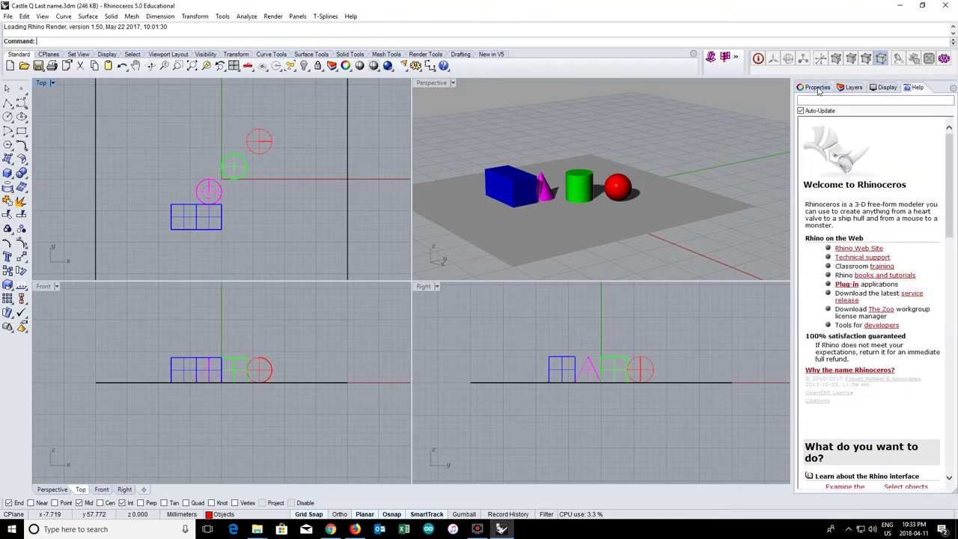
{"action": "left_click", "coordinate": [819, 89]}
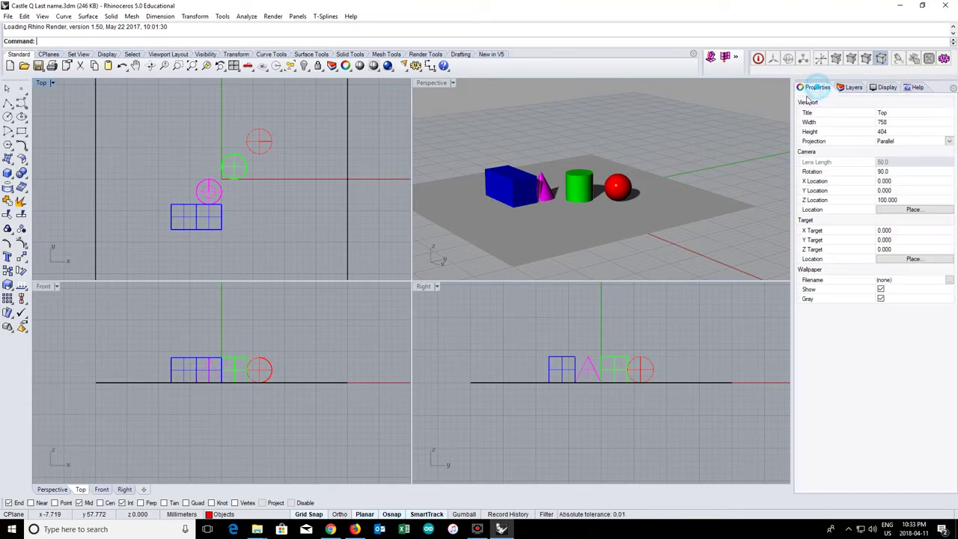
{"action": "left_click_drag", "start_coordinate": [790, 127], "coordinate": [921, 121]}
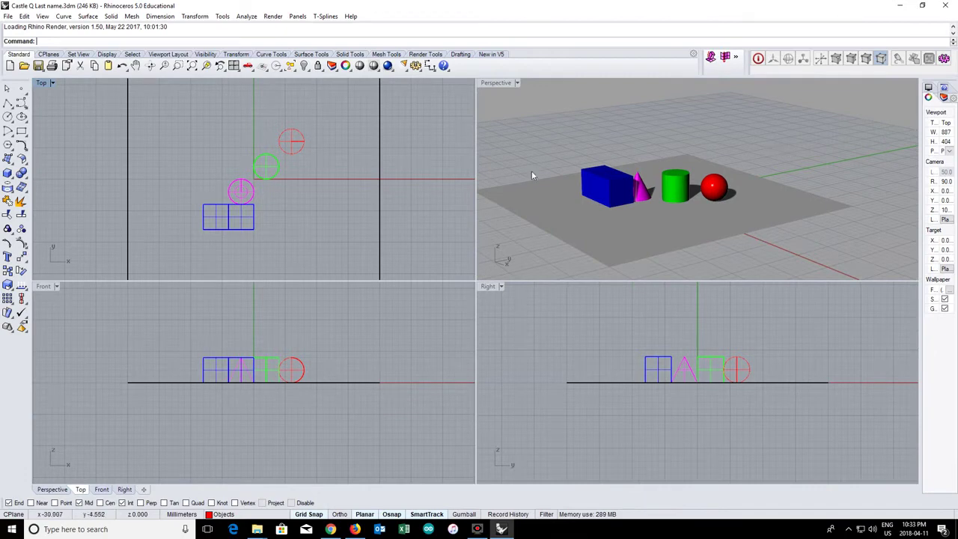
{"action": "left_click", "coordinate": [294, 146]}
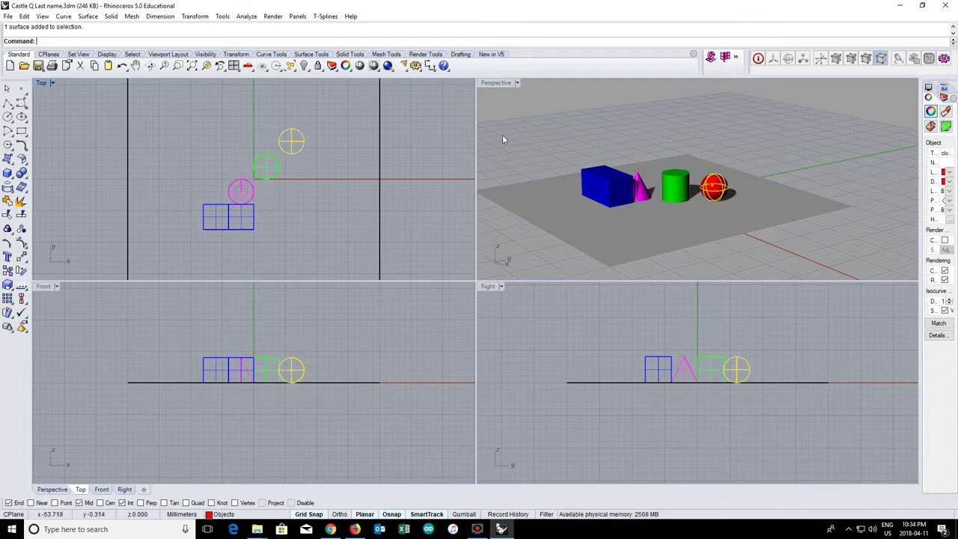
{"action": "left_click", "coordinate": [493, 84]}
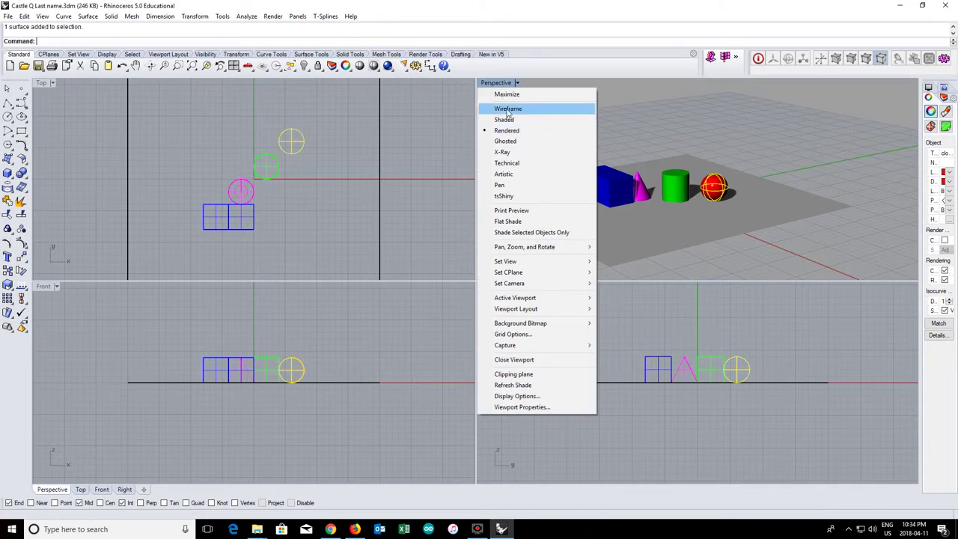
{"action": "left_click", "coordinate": [508, 109]}
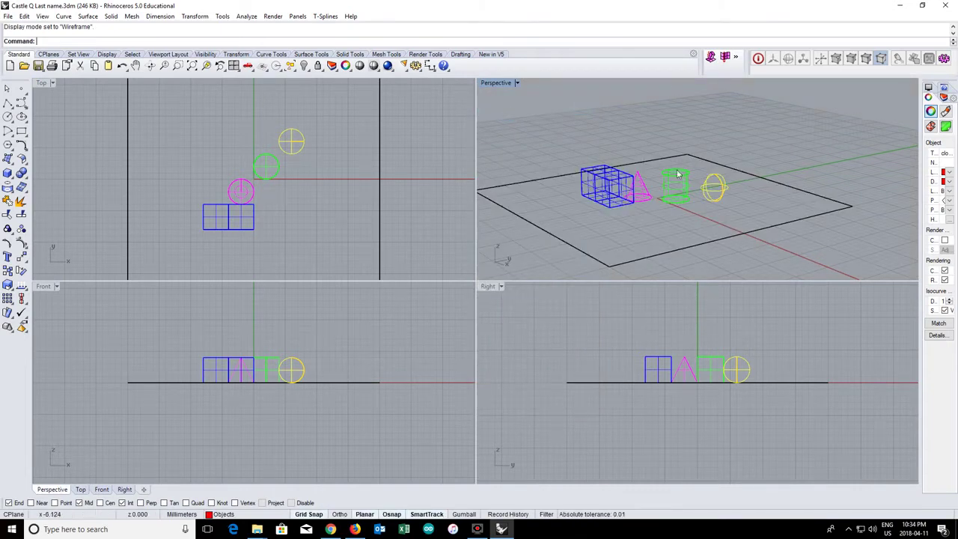
{"action": "left_click", "coordinate": [495, 84]}
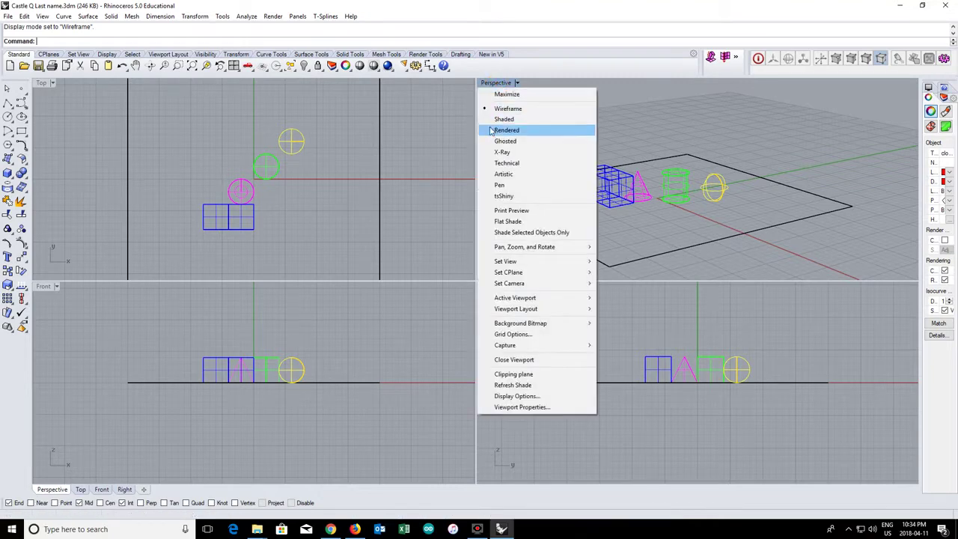
{"action": "left_click", "coordinate": [507, 129]}
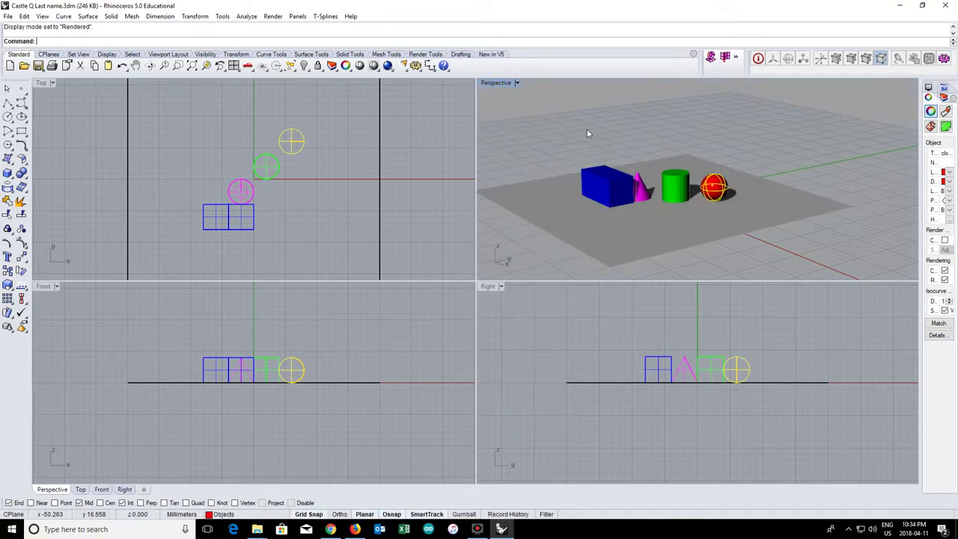
{"action": "right_click_drag", "start_coordinate": [539, 208], "coordinate": [575, 209]}
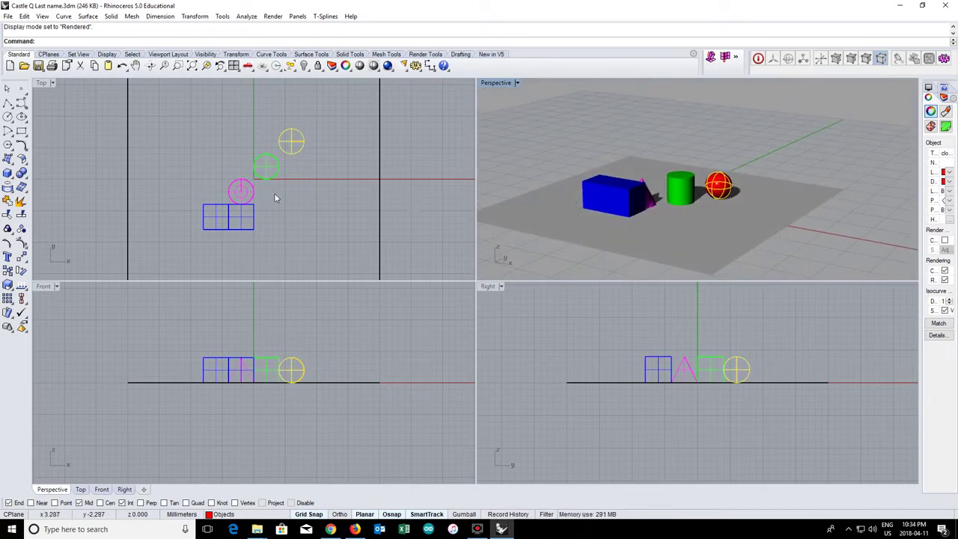
{"action": "scroll", "coordinate": [274, 196], "scroll_direction": "down", "scroll_amount": 5}
{"action": "scroll", "coordinate": [274, 197], "scroll_direction": "up", "scroll_amount": 4}
{"action": "scroll", "coordinate": [274, 196], "scroll_direction": "up", "scroll_amount": 3}
{"action": "scroll", "coordinate": [275, 195], "scroll_direction": "down", "scroll_amount": 5}
{"action": "scroll", "coordinate": [277, 202], "scroll_direction": "up", "scroll_amount": 3}
{"action": "scroll", "coordinate": [293, 353], "scroll_direction": "down", "scroll_amount": 5}
{"action": "scroll", "coordinate": [291, 344], "scroll_direction": "up", "scroll_amount": 2}
{"action": "scroll", "coordinate": [292, 345], "scroll_direction": "down", "scroll_amount": 1}
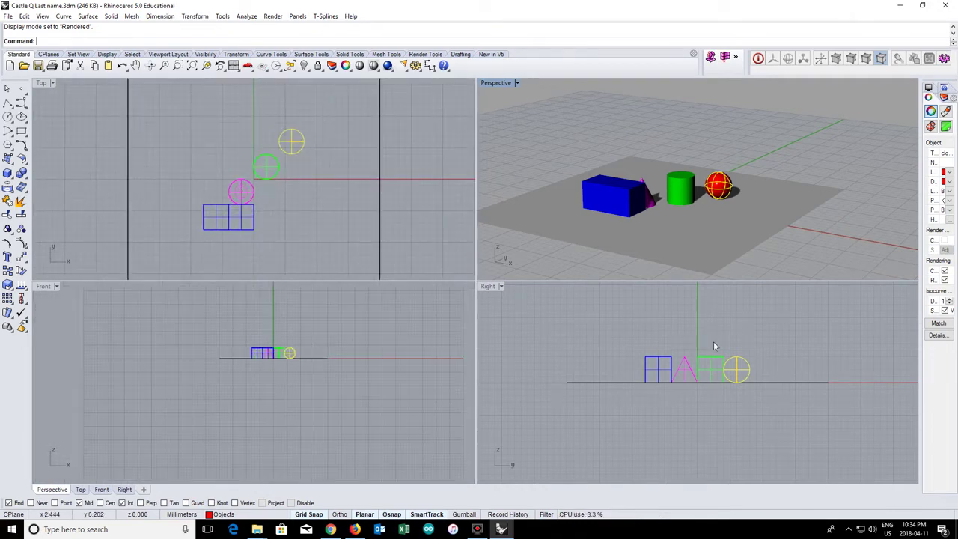
{"action": "scroll", "coordinate": [709, 342], "scroll_direction": "down", "scroll_amount": 4}
{"action": "scroll", "coordinate": [658, 182], "scroll_direction": "down", "scroll_amount": 5}
{"action": "scroll", "coordinate": [658, 182], "scroll_direction": "up", "scroll_amount": 4}
{"action": "scroll", "coordinate": [658, 183], "scroll_direction": "down", "scroll_amount": 2}
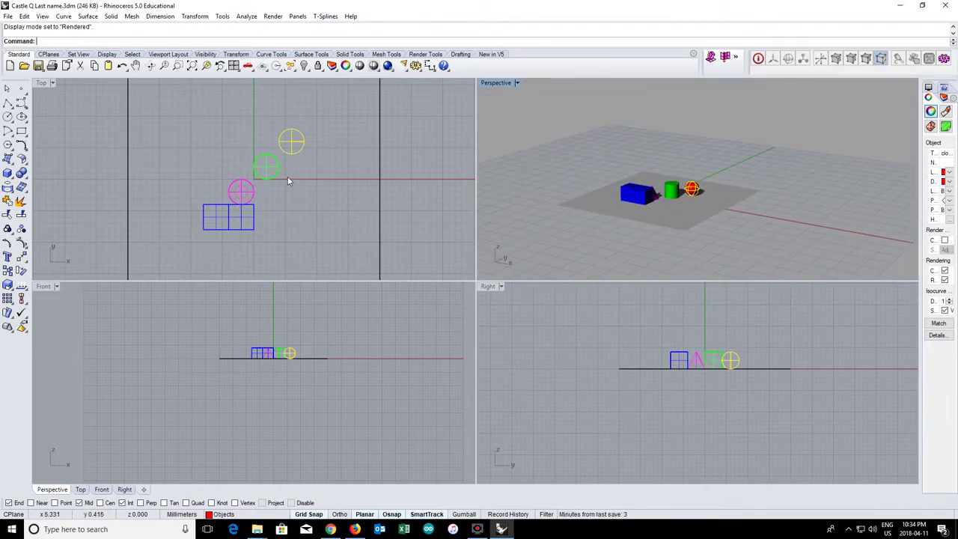
{"action": "right_click_drag", "start_coordinate": [289, 180], "coordinate": [312, 153]}
{"action": "mouse_move", "coordinate": [319, 317]}
{"action": "right_mouse_down"}
{"action": "mouse_move", "coordinate": [272, 307]}
{"action": "mouse_move", "coordinate": [325, 332]}
{"action": "right_mouse_up"}
{"action": "mouse_move", "coordinate": [619, 367]}
{"action": "right_mouse_down"}
{"action": "mouse_move", "coordinate": [622, 340]}
{"action": "mouse_move", "coordinate": [605, 379]}
{"action": "mouse_move", "coordinate": [602, 372]}
{"action": "right_mouse_up"}
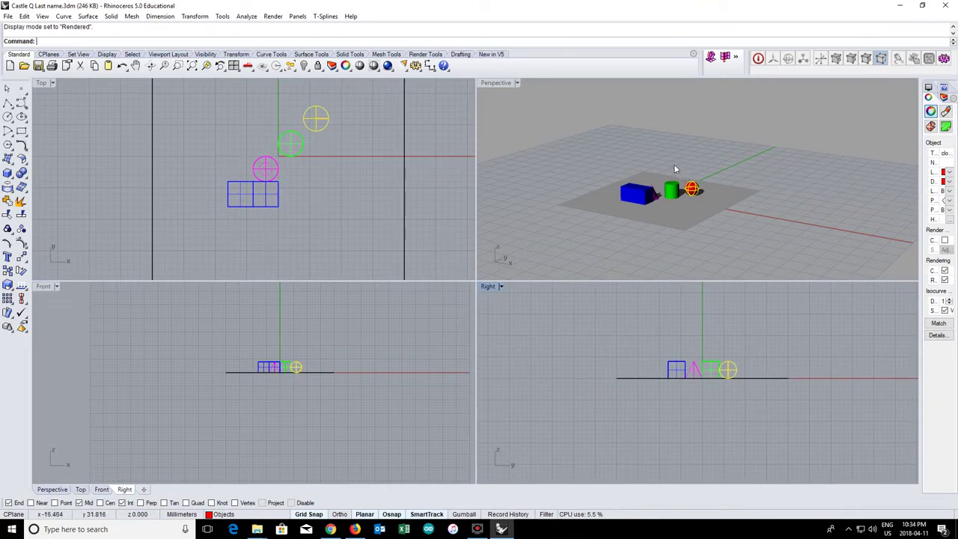
{"action": "right_click_drag", "start_coordinate": [674, 164], "coordinate": [654, 214]}
{"action": "scroll", "coordinate": [666, 205], "scroll_direction": "up", "scroll_amount": 5}
{"action": "scroll", "coordinate": [665, 204], "scroll_direction": "up", "scroll_amount": 1}
{"action": "scroll", "coordinate": [666, 205], "scroll_direction": "down", "scroll_amount": 5}
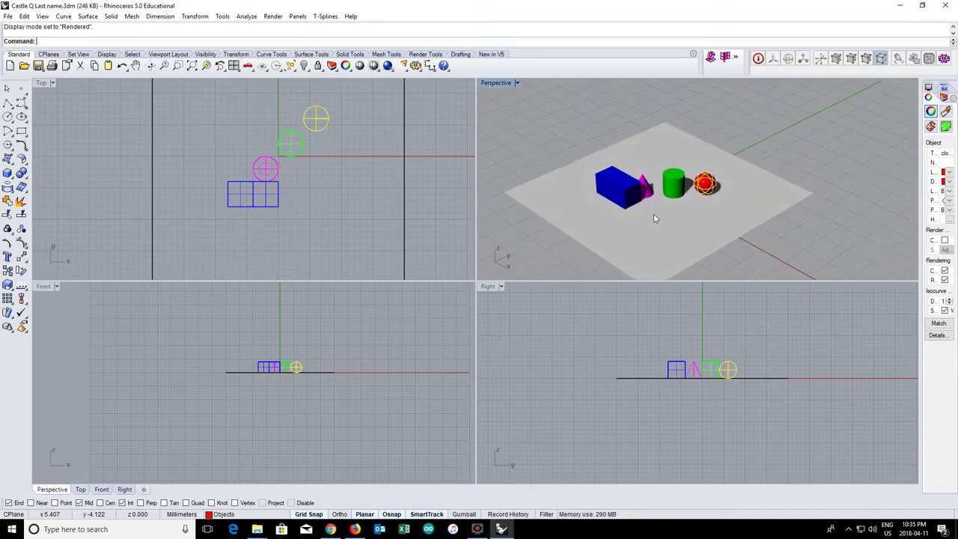
Maximize the Perspective view and orbit and zoom in around the blue box.
{"action": "double_click", "coordinate": [491, 84]}
{"action": "right_click_drag", "start_coordinate": [471, 325], "coordinate": [356, 309]}
{"action": "left_click", "coordinate": [356, 309]}
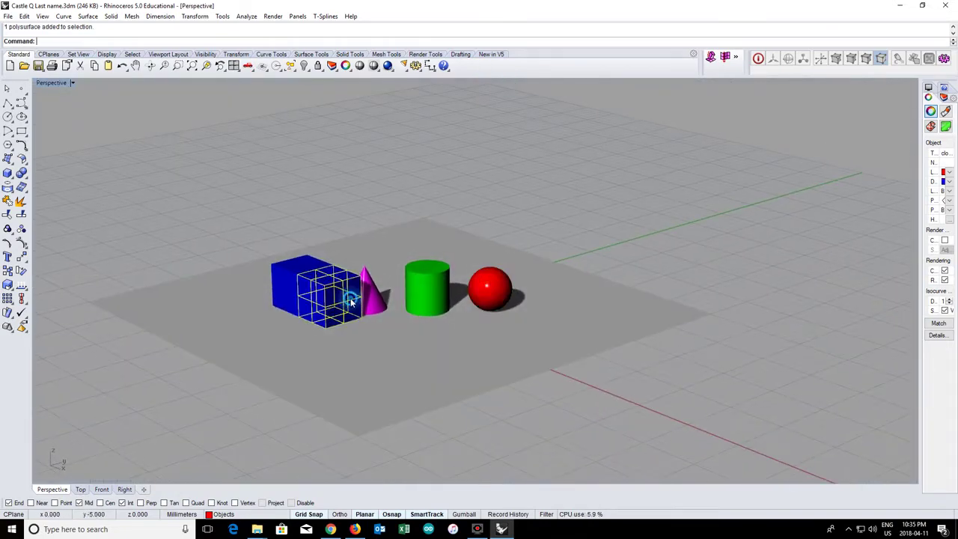
{"action": "left_click", "coordinate": [362, 363]}
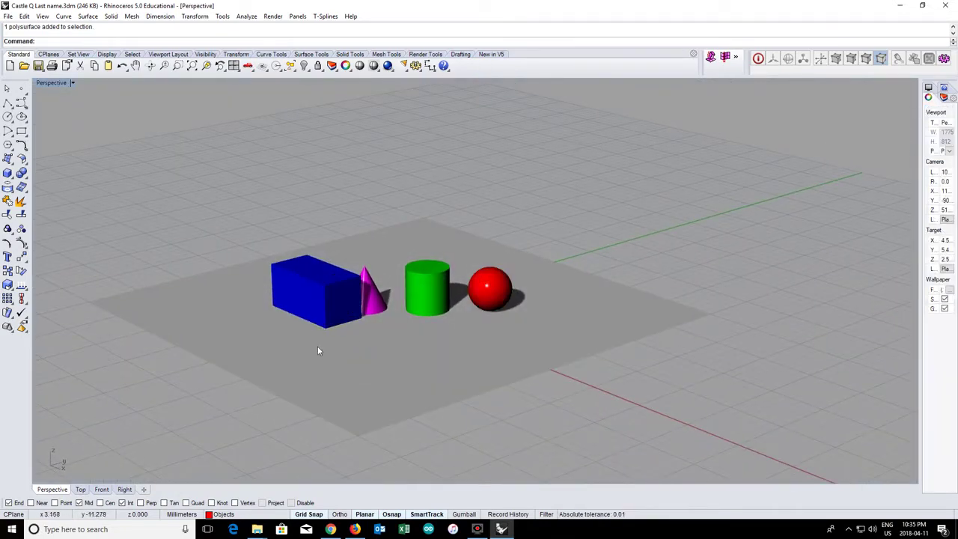
{"action": "scroll", "coordinate": [314, 329], "scroll_direction": "up", "scroll_amount": 2}
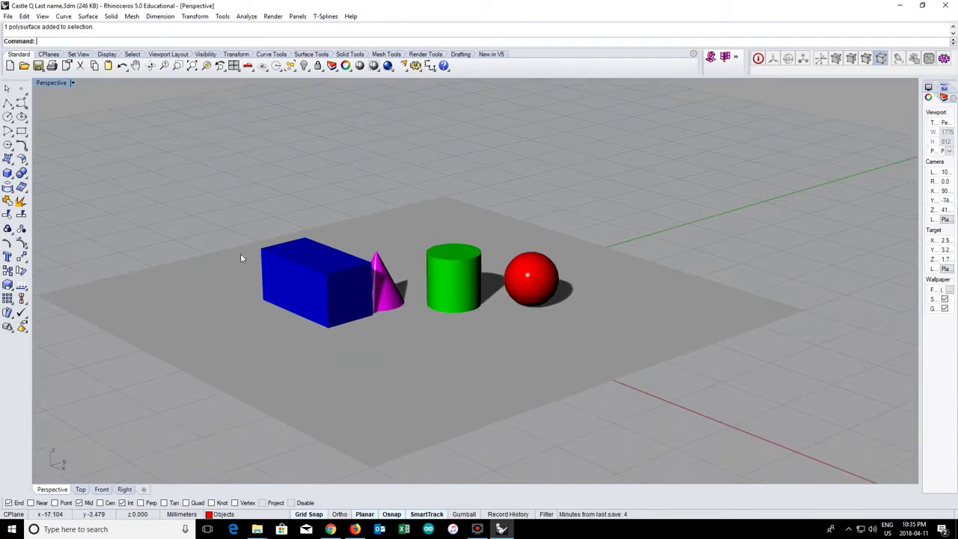
{"action": "left_click", "coordinate": [262, 269]}
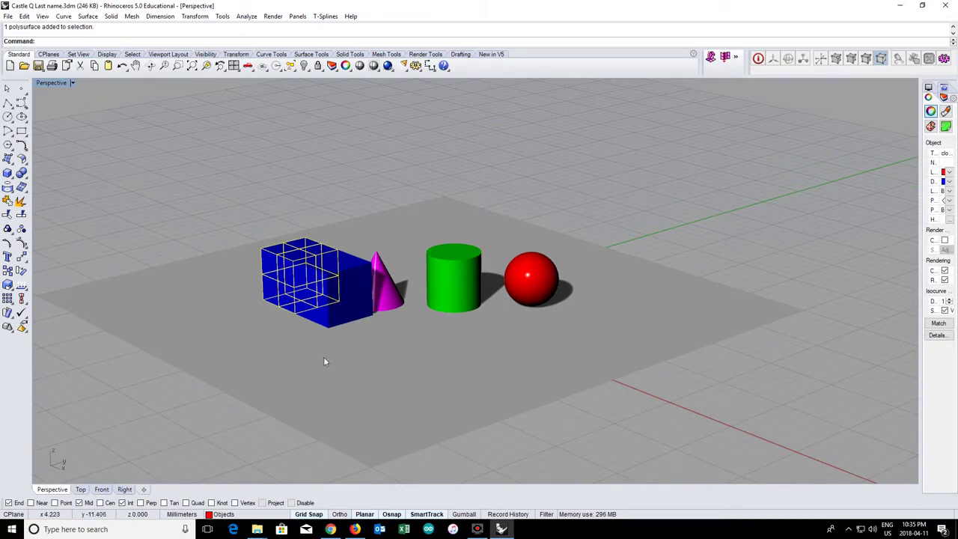
{"action": "right_click_drag", "start_coordinate": [322, 363], "coordinate": [374, 367]}
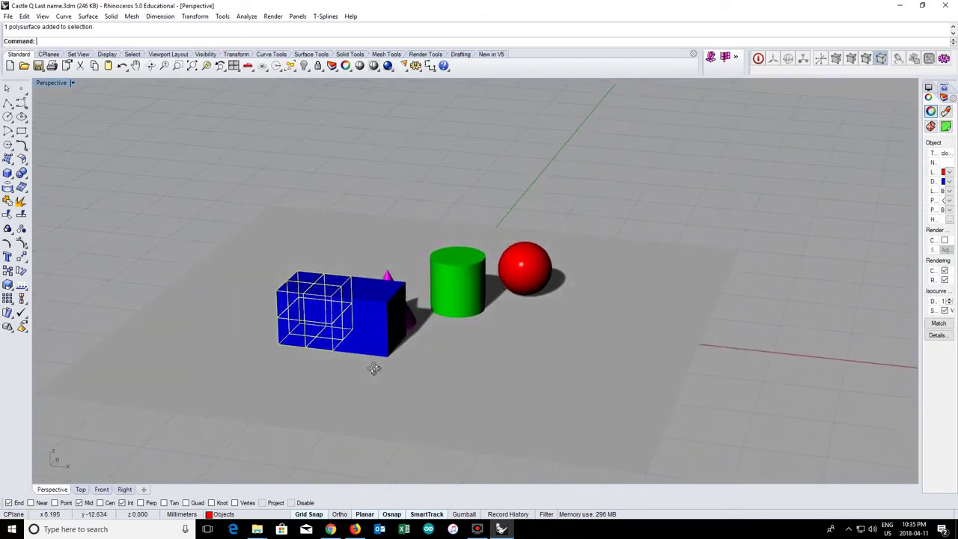
{"action": "left_click", "coordinate": [325, 372]}
Start a Copy of the blue box and zoom in toward its lower corner.
{"action": "left_click", "coordinate": [193, 17]}
{"action": "left_click", "coordinate": [198, 39]}
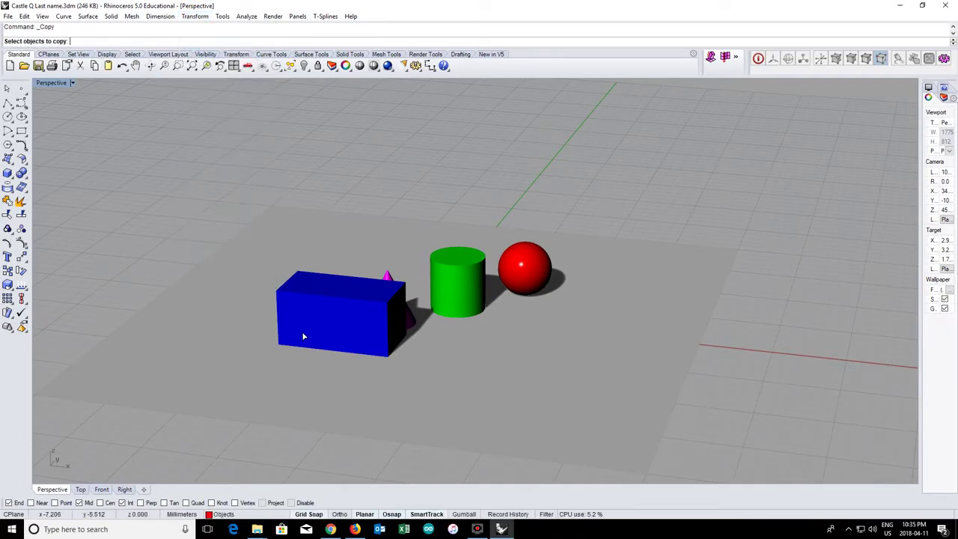
{"action": "left_click", "coordinate": [303, 336]}
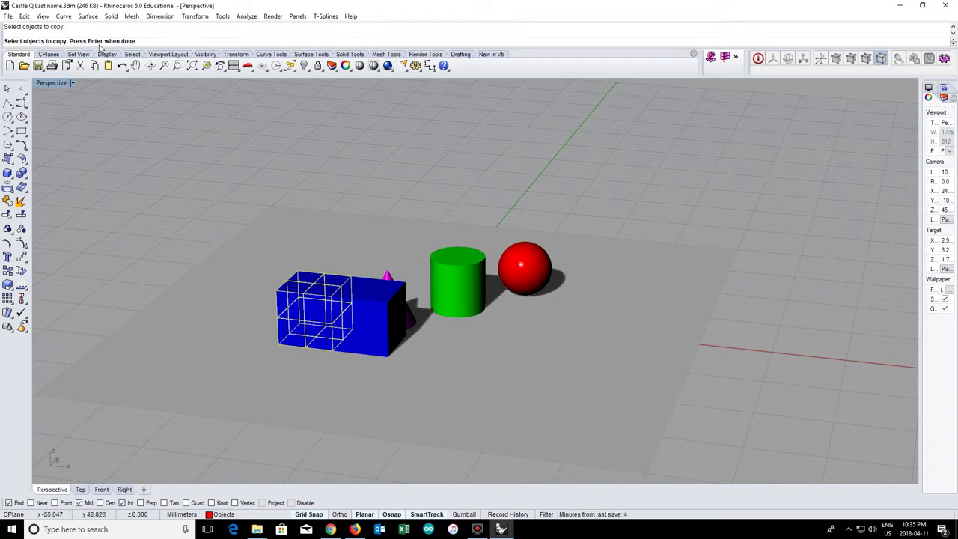
{"action": "key", "text": "Return"}
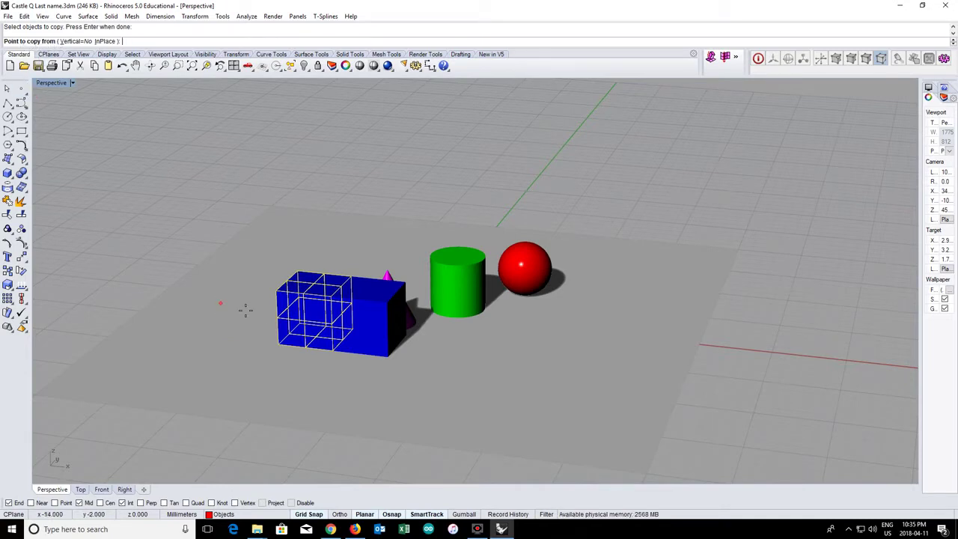
{"action": "right_click_drag", "start_coordinate": [264, 382], "coordinate": [249, 383]}
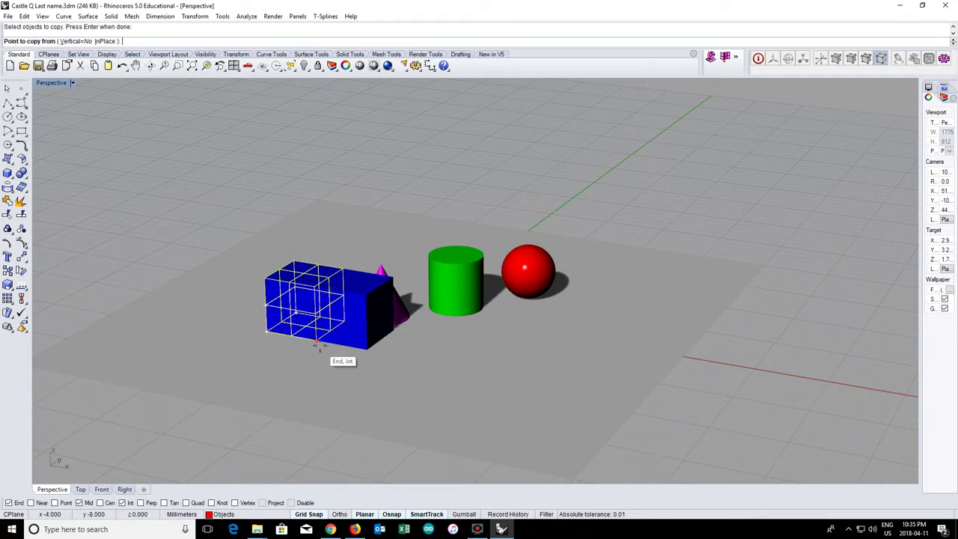
{"action": "scroll", "coordinate": [318, 346], "scroll_direction": "up", "scroll_amount": 1}
{"action": "scroll", "coordinate": [318, 346], "scroll_direction": "up", "scroll_amount": 2}
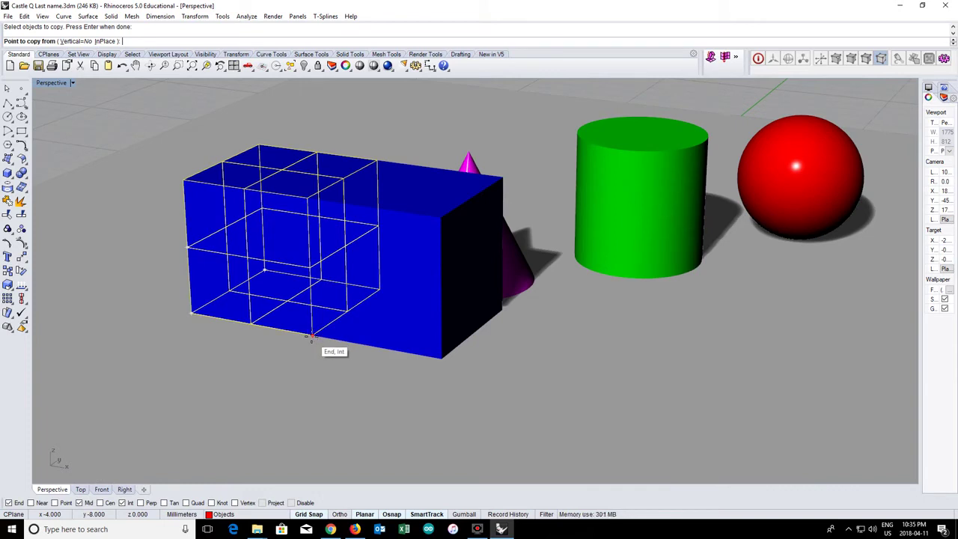
Copy the blue box from its lower corner, placing three copies in a row beside it.
{"action": "left_click", "coordinate": [311, 337]}
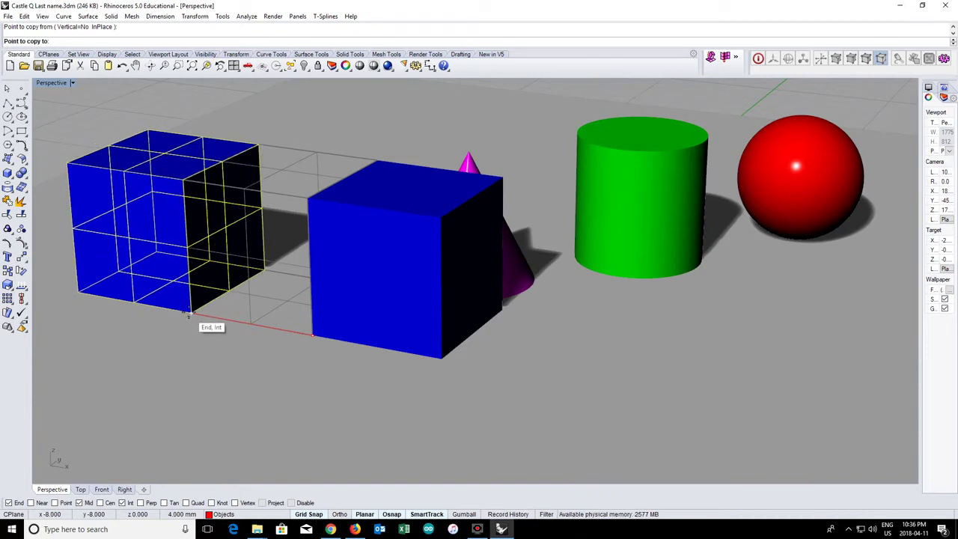
{"action": "left_click", "coordinate": [188, 314]}
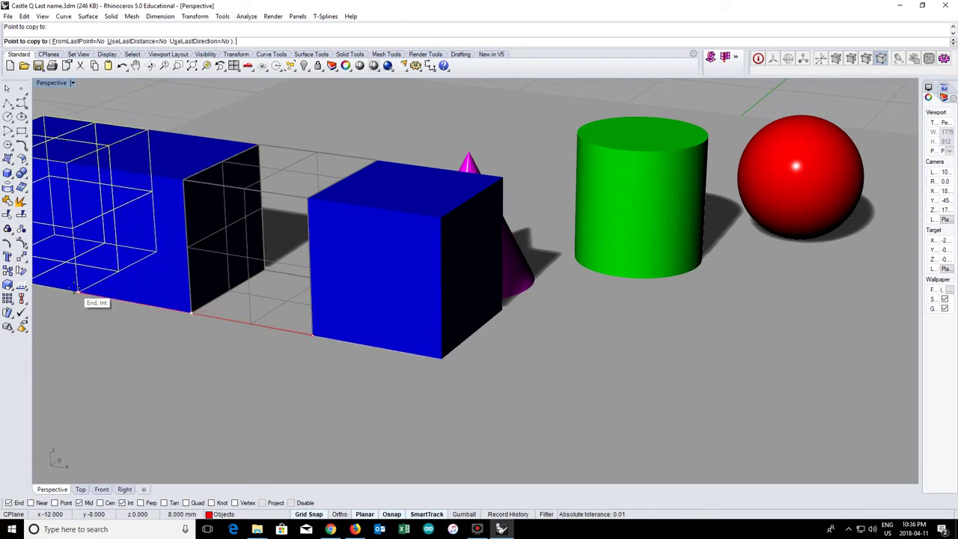
{"action": "left_click", "coordinate": [76, 290]}
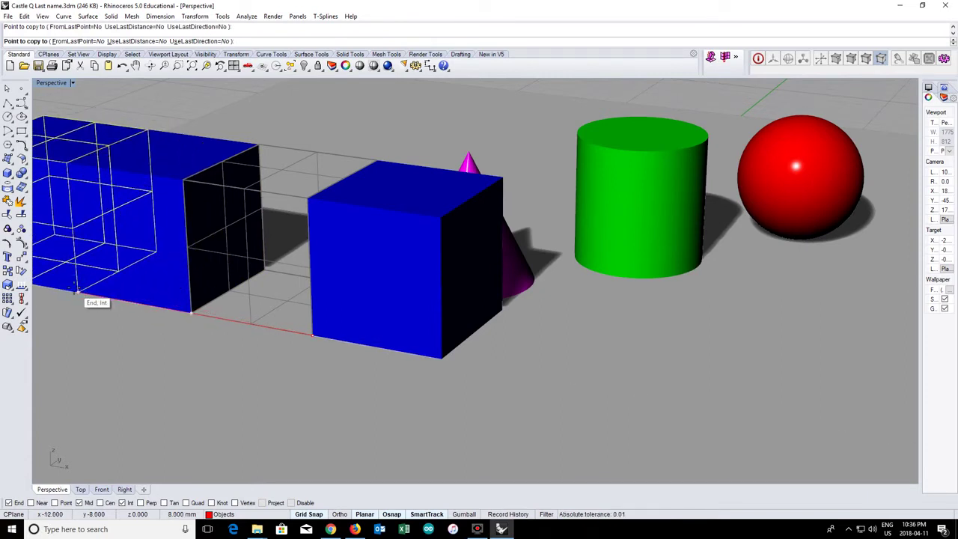
{"action": "scroll", "coordinate": [75, 289], "scroll_direction": "down", "scroll_amount": 3}
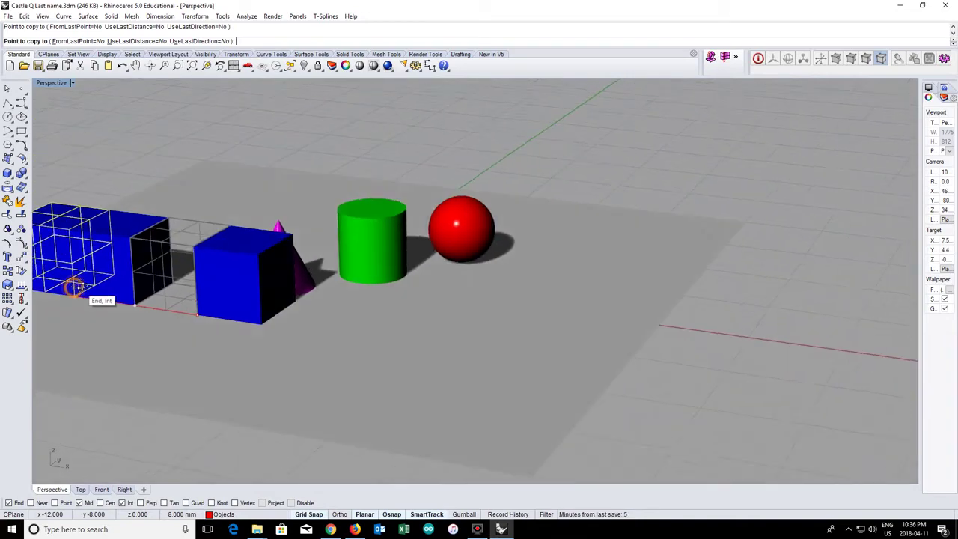
{"action": "right_click_drag", "start_coordinate": [75, 278], "coordinate": [171, 278]}
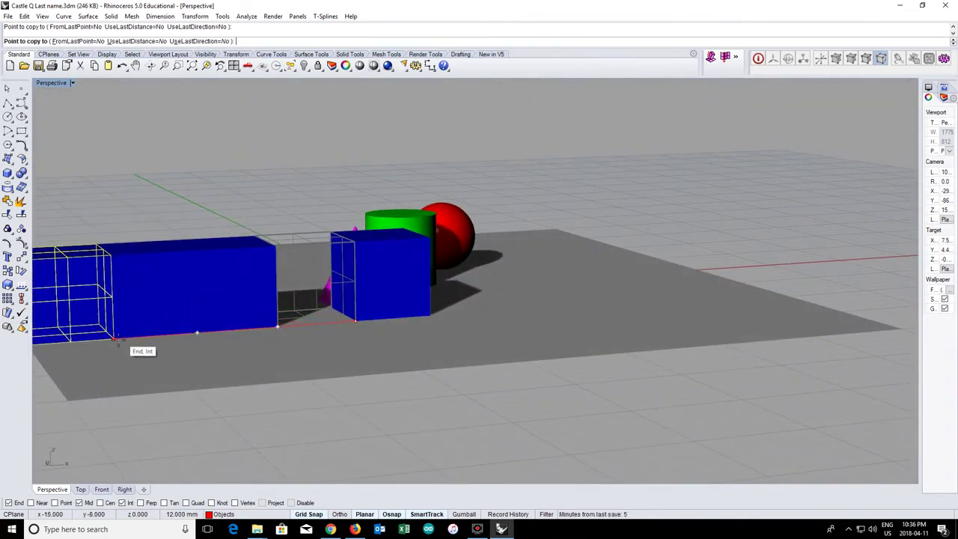
{"action": "left_click", "coordinate": [117, 340]}
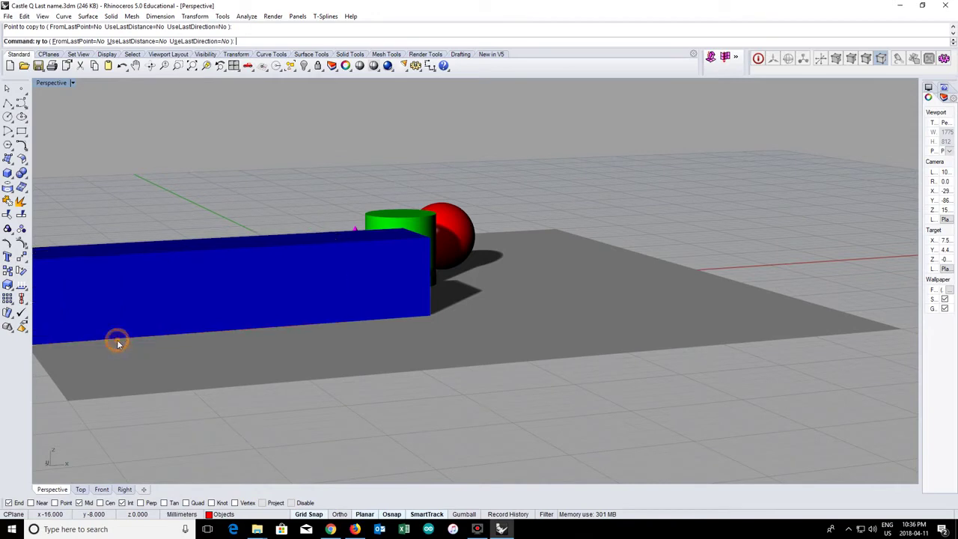
{"action": "key", "text": "Return"}
Copy the right-hand end box four more times along the row to extend the wall.
{"action": "scroll", "coordinate": [250, 343], "scroll_direction": "down", "scroll_amount": 2}
{"action": "right_click_drag", "start_coordinate": [244, 346], "coordinate": [162, 348]}
{"action": "left_click", "coordinate": [254, 300]}
{"action": "key", "text": "Return"}
{"action": "left_click", "coordinate": [241, 298]}
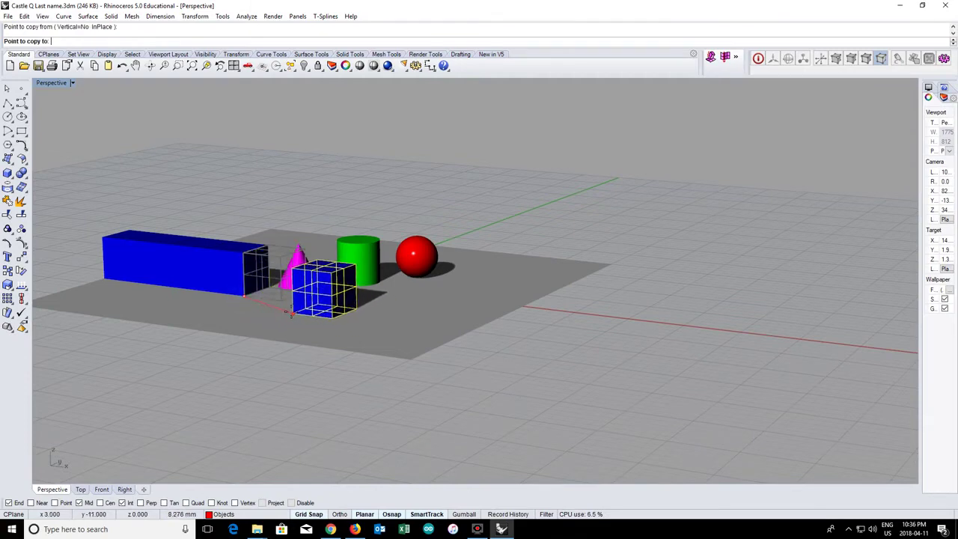
{"action": "left_click", "coordinate": [284, 304]}
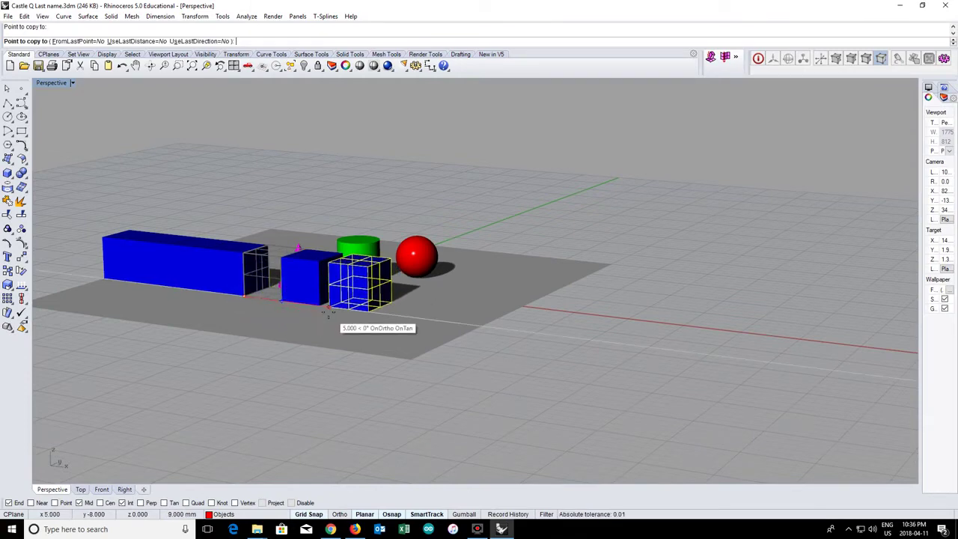
{"action": "left_click", "coordinate": [320, 306]}
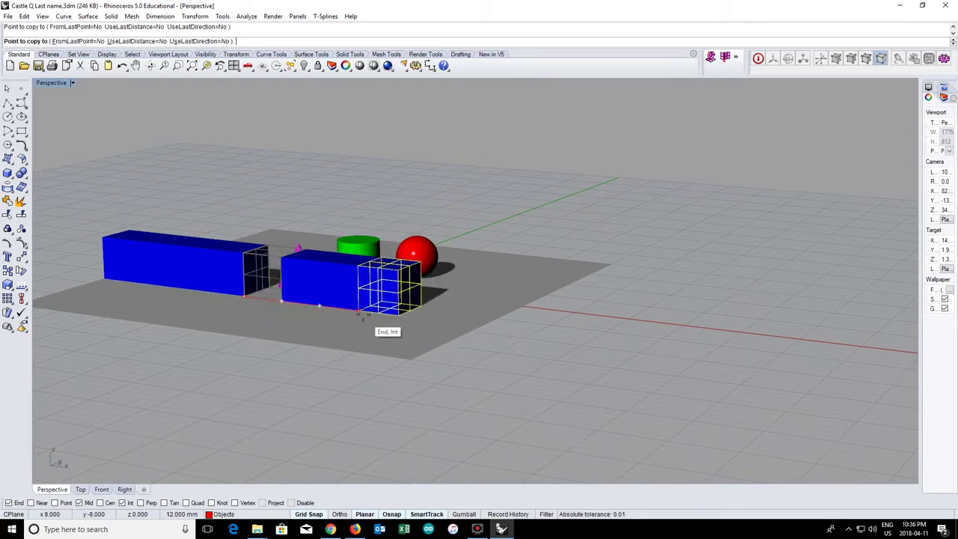
{"action": "left_click", "coordinate": [361, 315]}
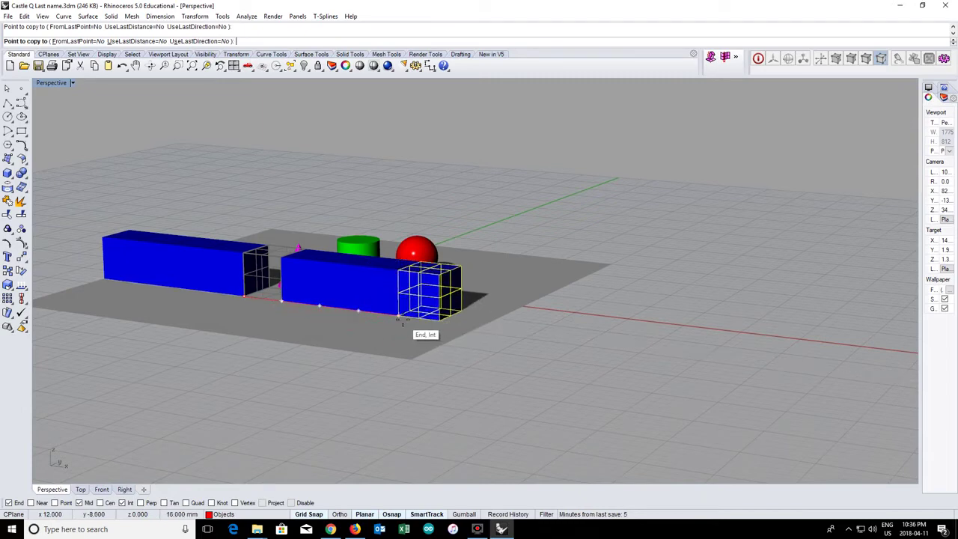
{"action": "left_click", "coordinate": [402, 320]}
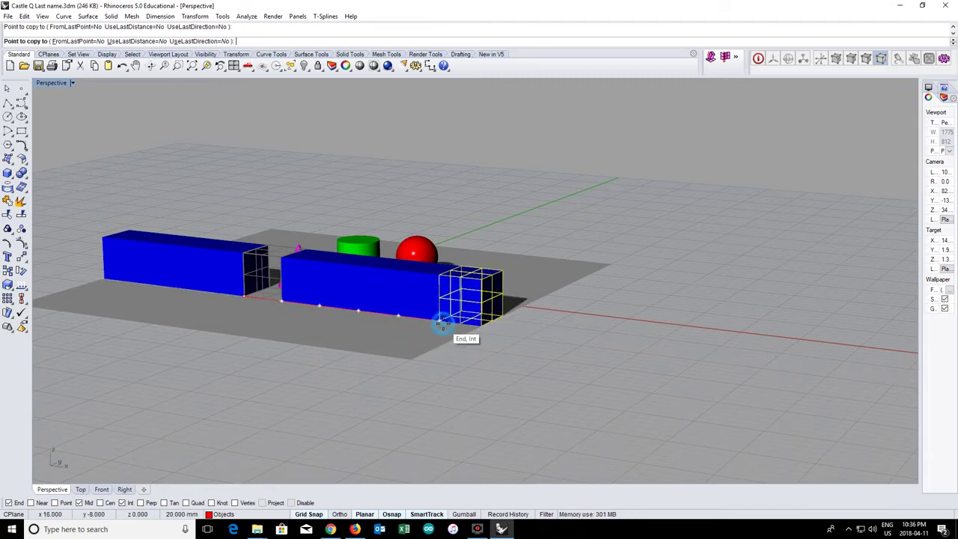
{"action": "left_click", "coordinate": [442, 325]}
{"action": "key", "text": "Return"}
{"action": "left_click", "coordinate": [424, 348]}
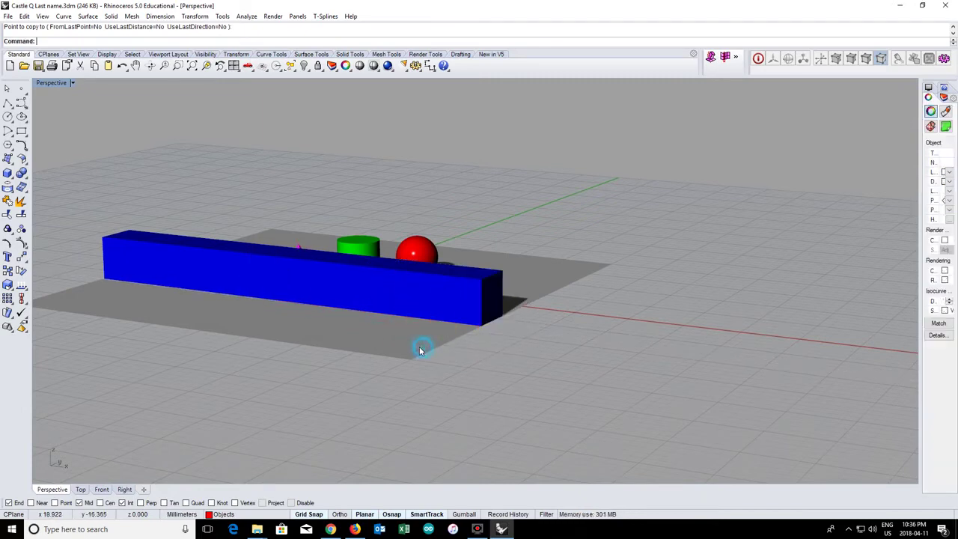
Slide the leftmost box about one block width along the wall.
{"action": "left_click", "coordinate": [130, 265]}
{"action": "left_click_drag", "start_coordinate": [152, 270], "coordinate": [467, 315]}
{"action": "left_click", "coordinate": [460, 383]}
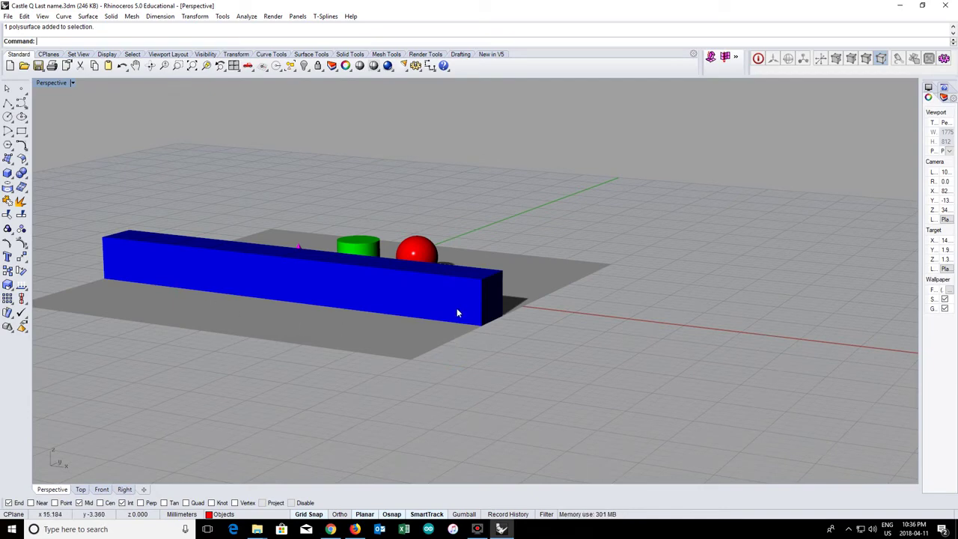
Orbit to a higher angle and return to the four-view layout.
{"action": "right_click_drag", "start_coordinate": [294, 289], "coordinate": [295, 333]}
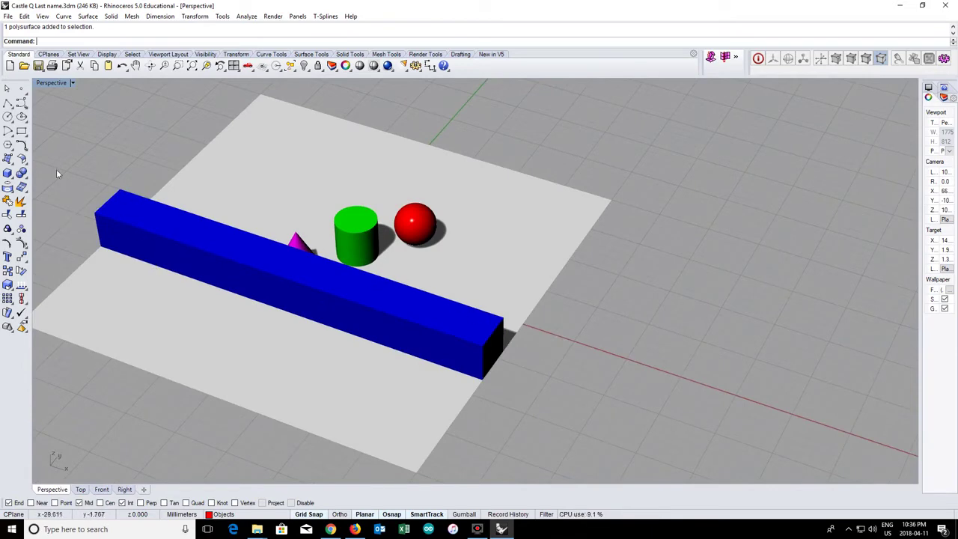
{"action": "double_click", "coordinate": [51, 83]}
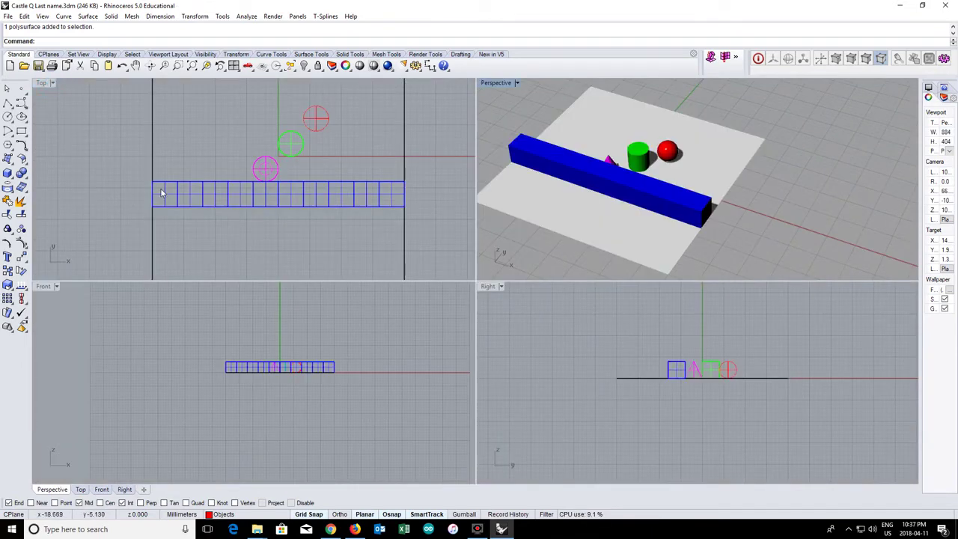
{"action": "double_click", "coordinate": [496, 83]}
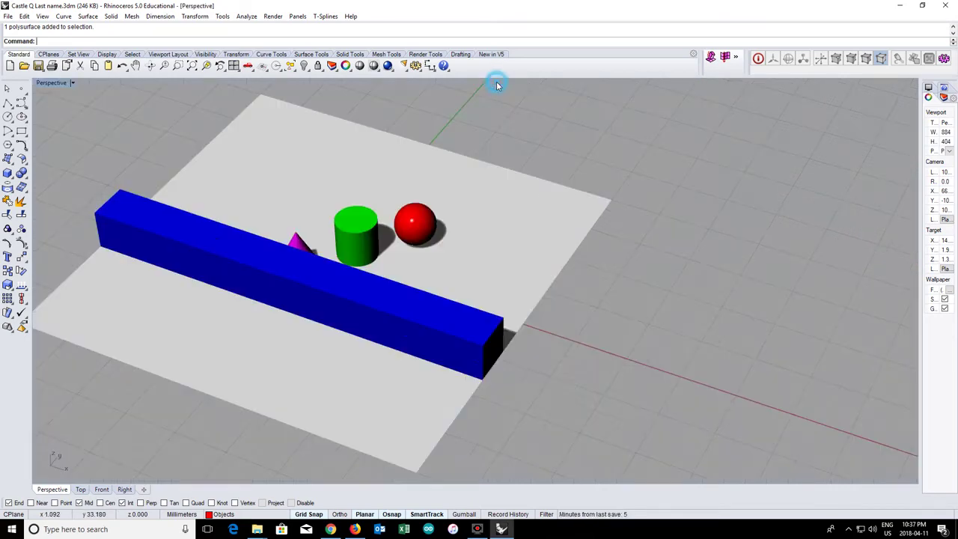
{"action": "double_click", "coordinate": [51, 84]}
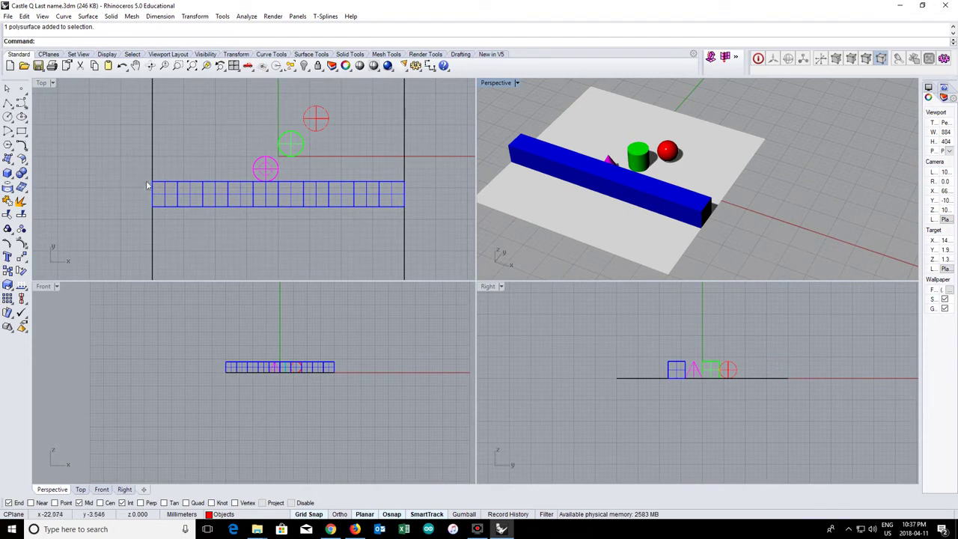
Window-select the wall row in Top and copy it from its corner, stacking a copy on top with Mid snap off.
{"action": "left_click_drag", "start_coordinate": [123, 171], "coordinate": [418, 224]}
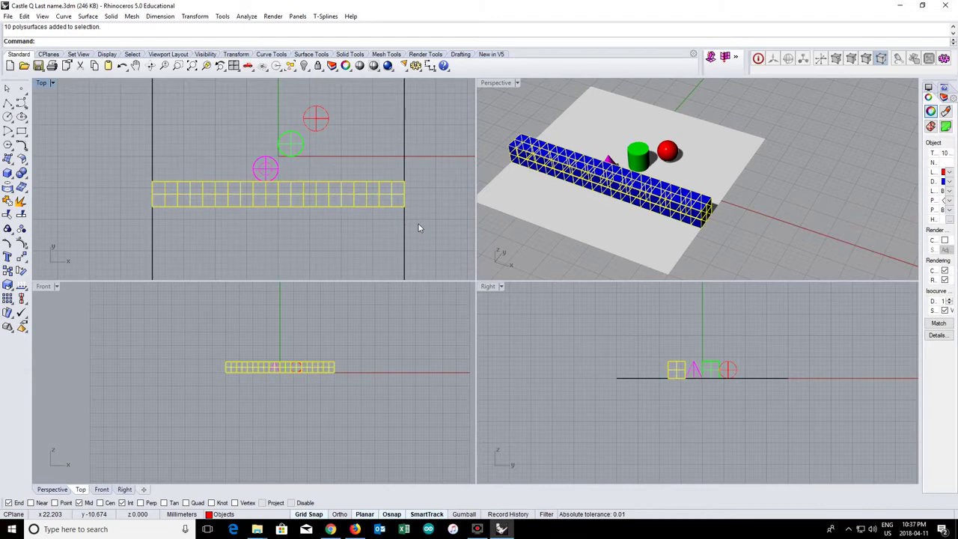
{"action": "right_click_drag", "start_coordinate": [537, 214], "coordinate": [502, 176]}
{"action": "left_click", "coordinate": [195, 16]}
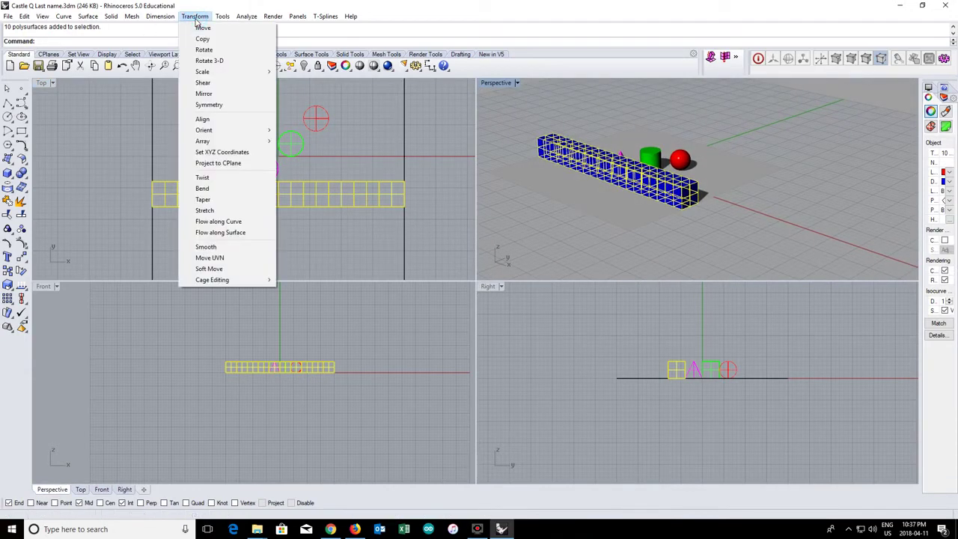
{"action": "left_click", "coordinate": [192, 38]}
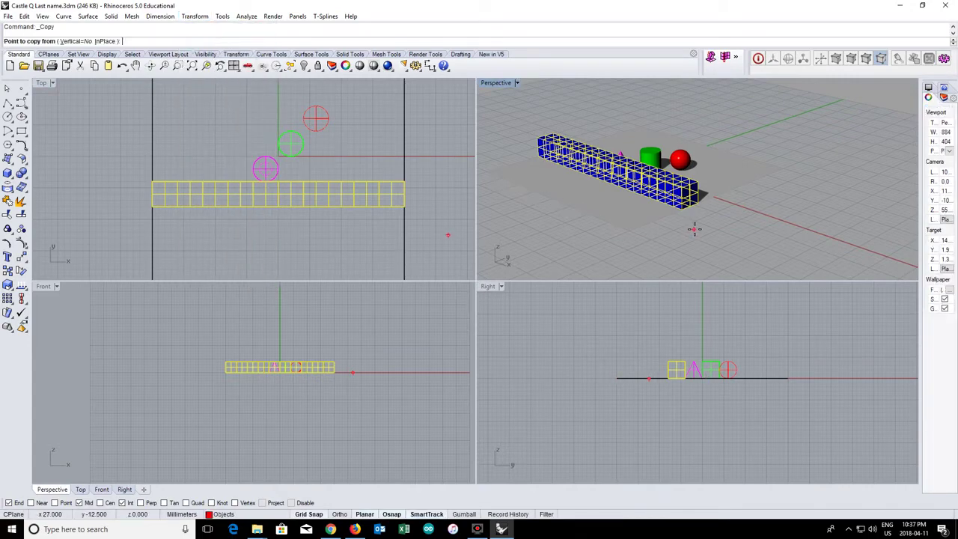
{"action": "scroll", "coordinate": [691, 227], "scroll_direction": "up", "scroll_amount": 5}
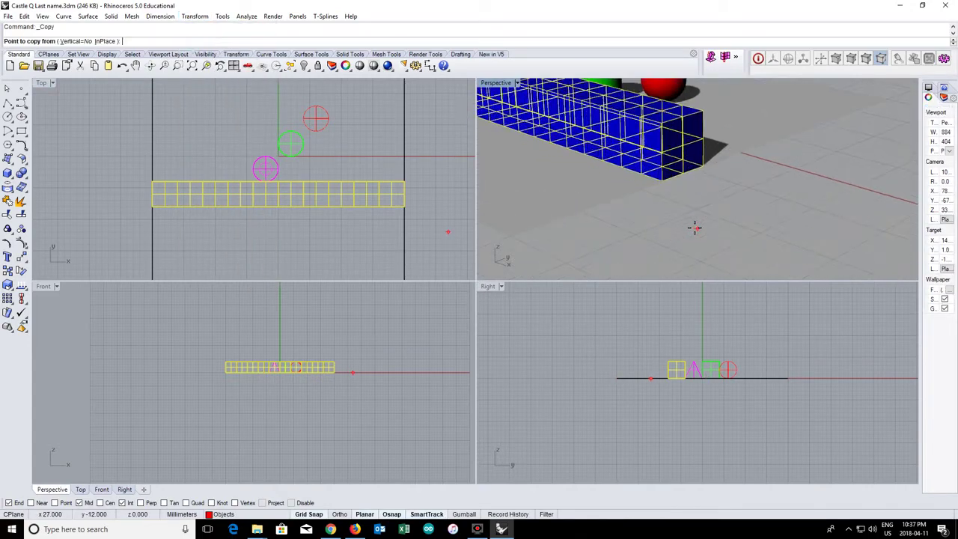
{"action": "left_click", "coordinate": [663, 181]}
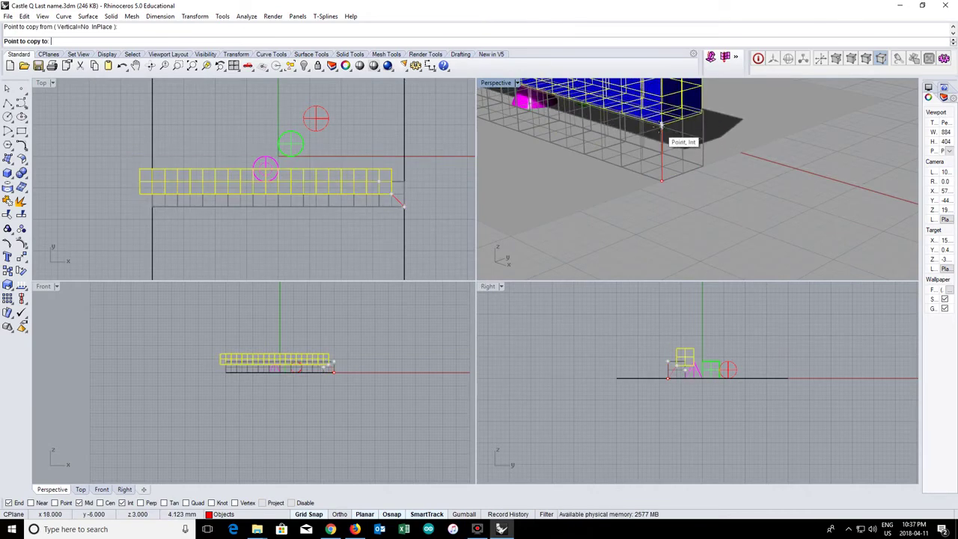
{"action": "right_click_drag", "start_coordinate": [662, 133], "coordinate": [615, 142]}
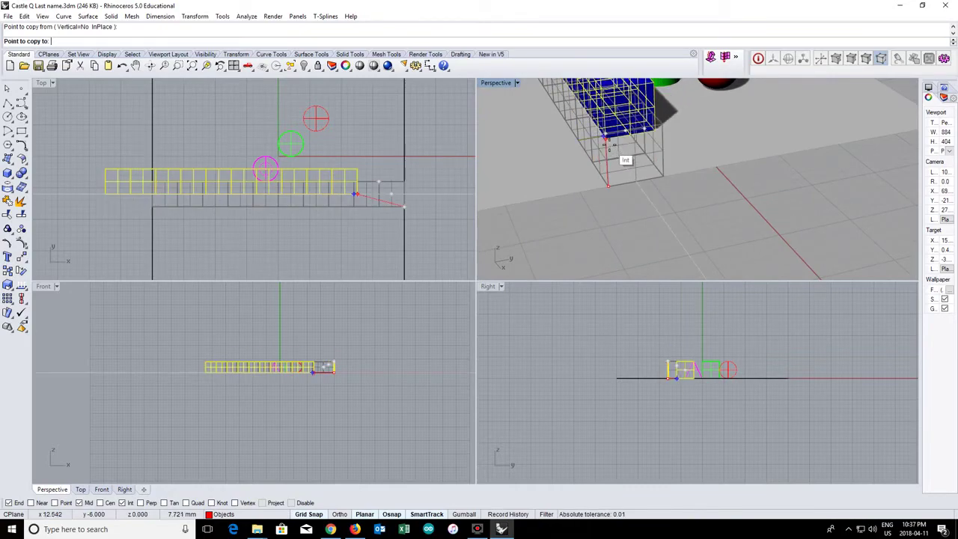
{"action": "right_click_drag", "start_coordinate": [598, 137], "coordinate": [678, 170]}
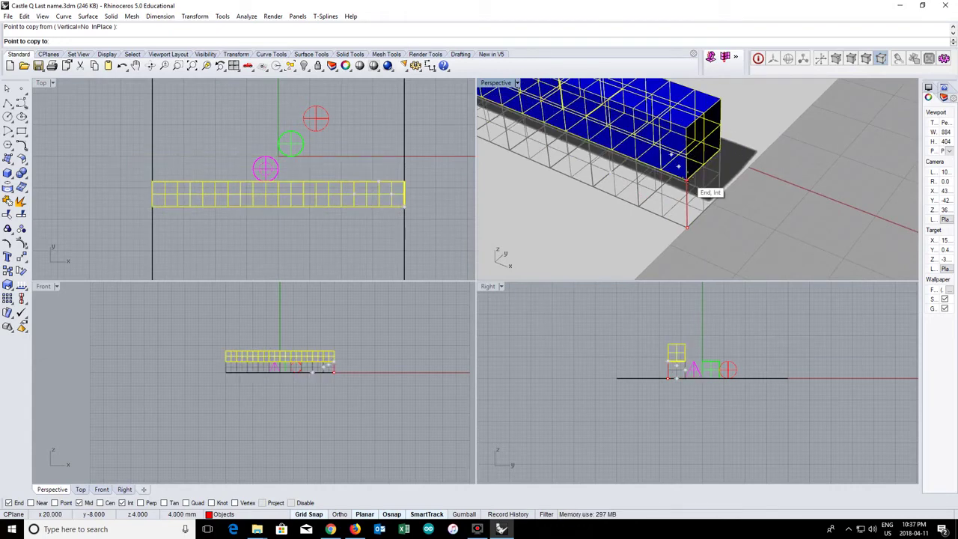
{"action": "left_click", "coordinate": [685, 180]}
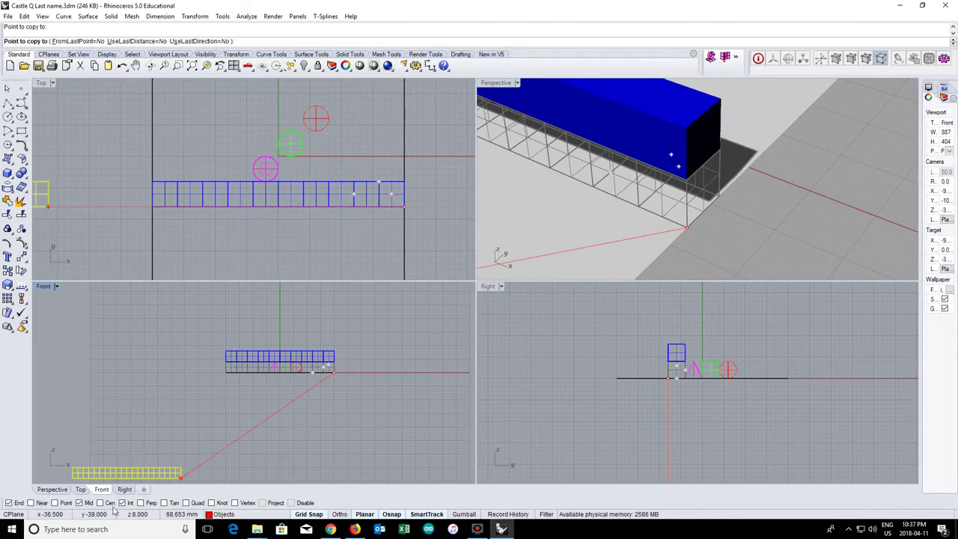
{"action": "left_click", "coordinate": [79, 503]}
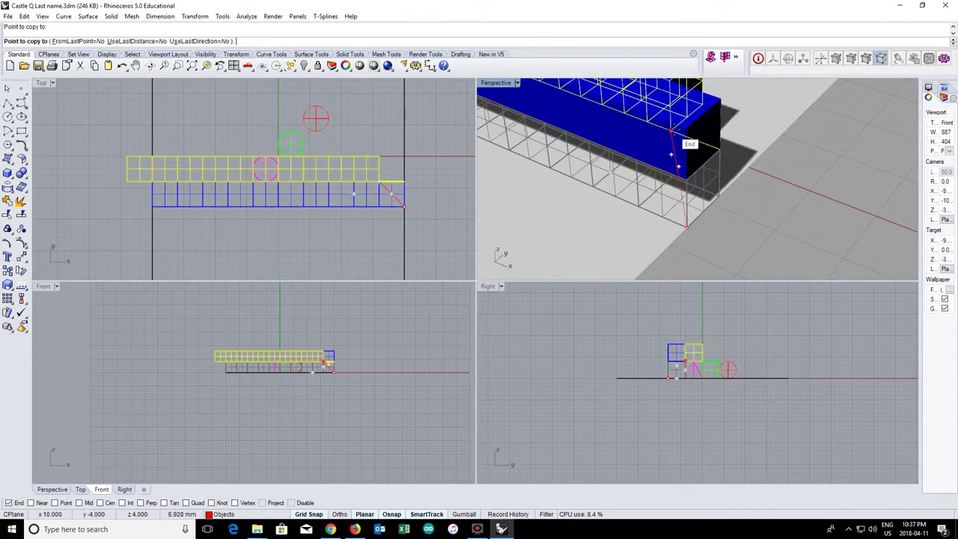
{"action": "left_click", "coordinate": [687, 130]}
{"action": "scroll", "coordinate": [692, 112], "scroll_direction": "down", "scroll_amount": 5}
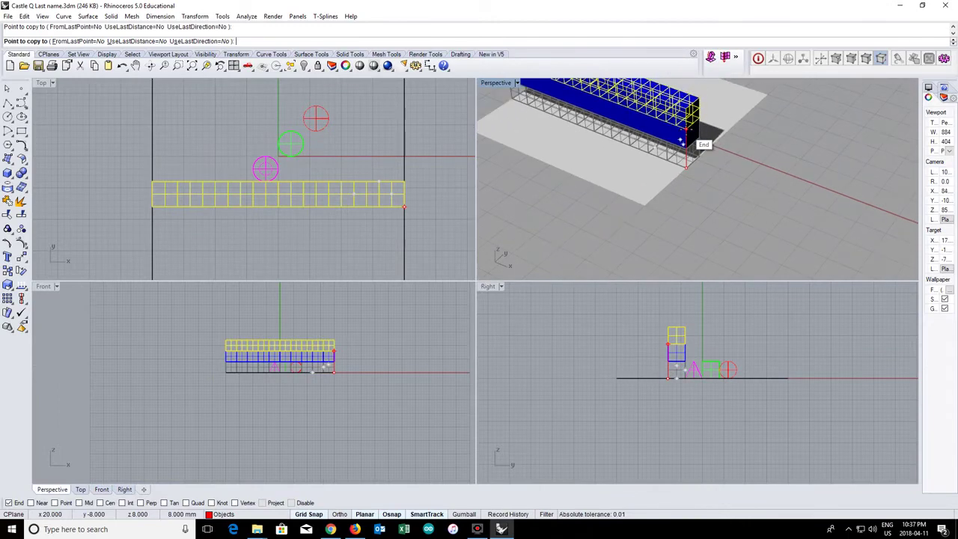
Pan close to the wall and stack three more row copies on the top edge, then deselect.
{"action": "right_click_drag", "start_coordinate": [697, 105], "coordinate": [644, 143]}
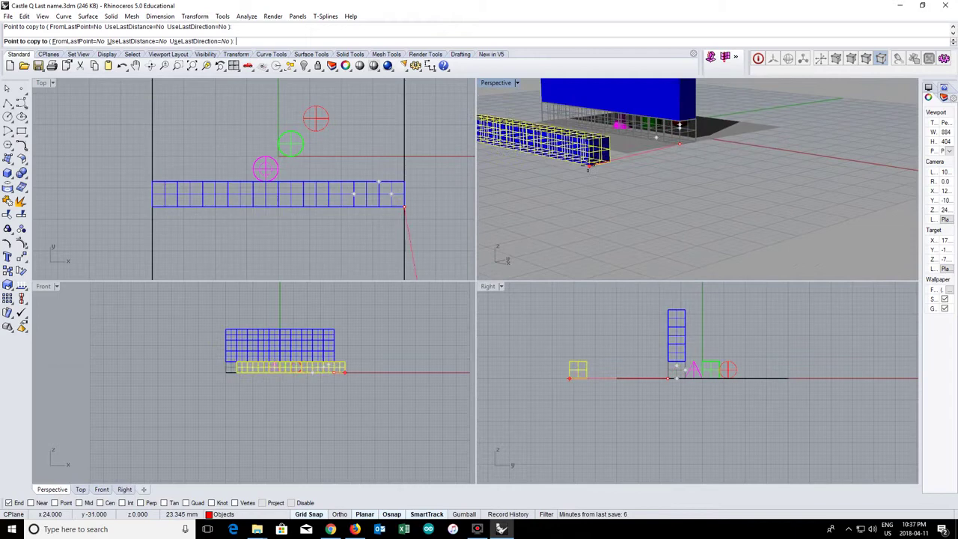
{"action": "left_click", "coordinate": [135, 65]}
{"action": "left_click_drag", "start_coordinate": [599, 149], "coordinate": [622, 232]}
{"action": "scroll", "coordinate": [622, 217], "scroll_direction": "up", "scroll_amount": 5}
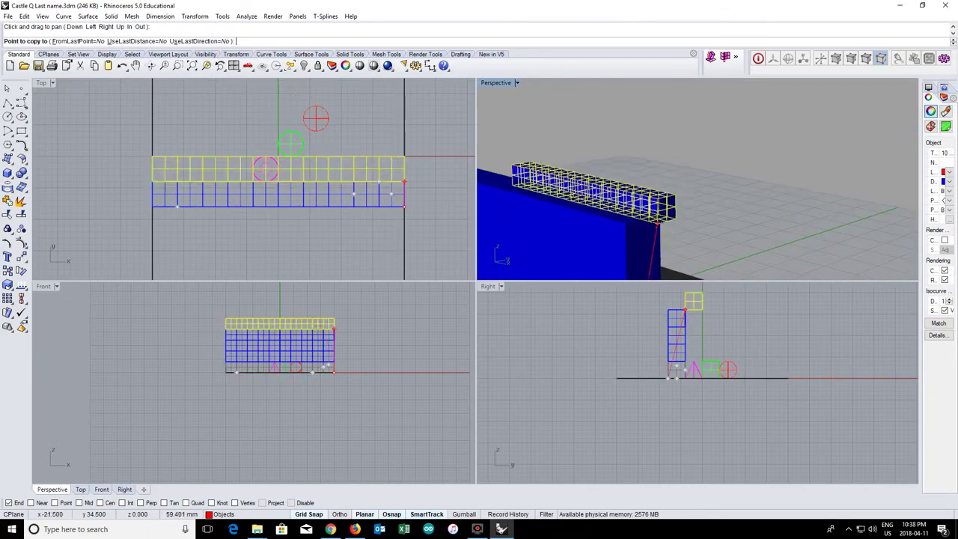
{"action": "left_click", "coordinate": [626, 222]}
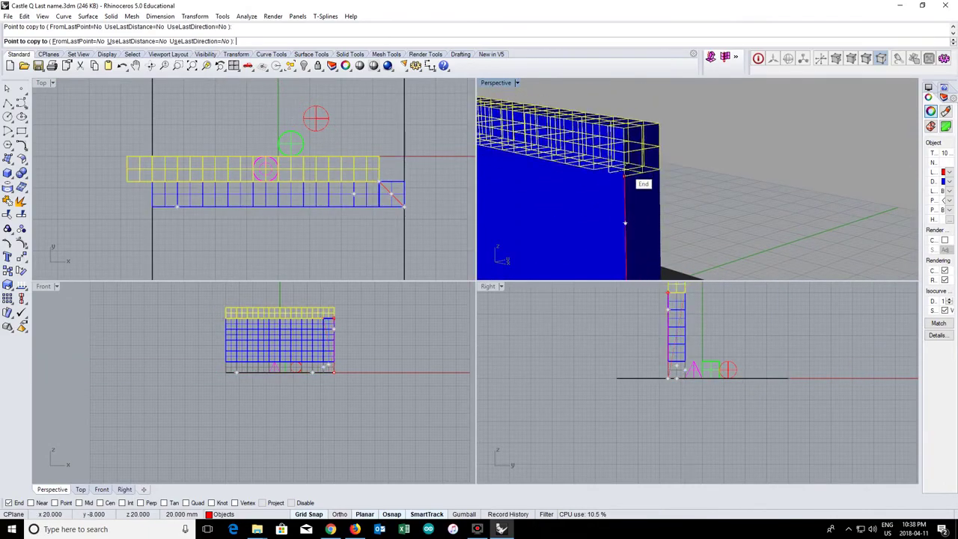
{"action": "left_click", "coordinate": [625, 172]}
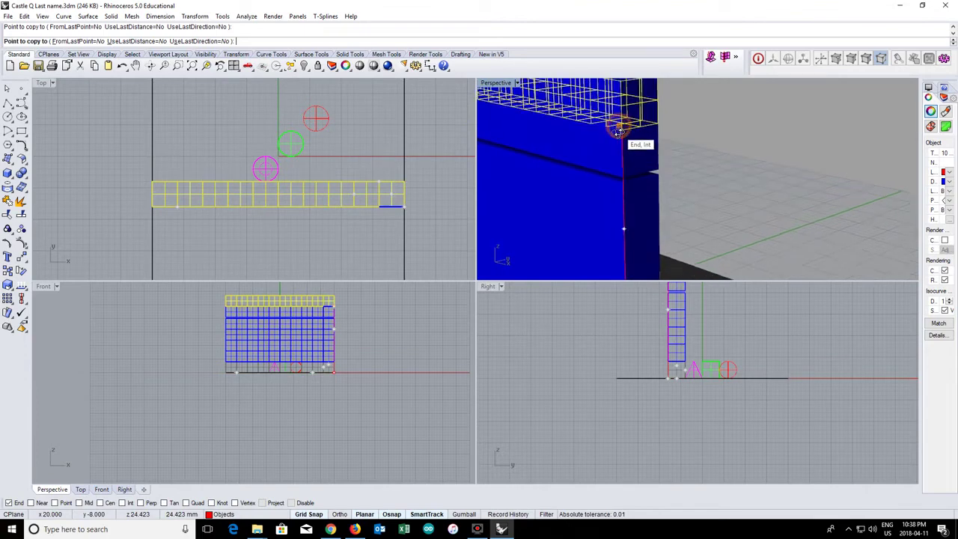
{"action": "mouse_move", "coordinate": [625, 124]}
{"action": "right_mouse_down"}
{"action": "mouse_move", "coordinate": [632, 150]}
{"action": "mouse_move", "coordinate": [627, 119]}
{"action": "right_mouse_up"}
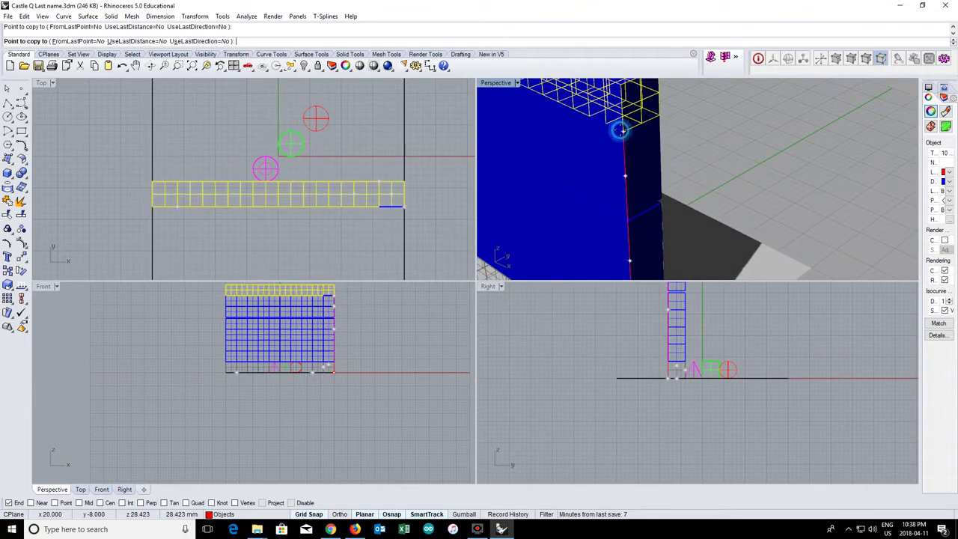
{"action": "left_click", "coordinate": [621, 131]}
{"action": "right_click", "coordinate": [713, 146]}
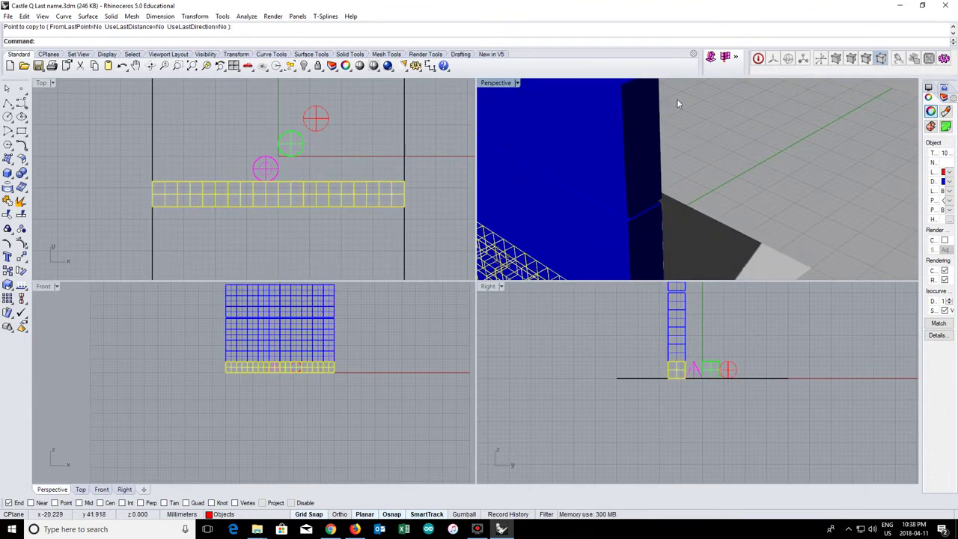
{"action": "key", "text": "Escape"}
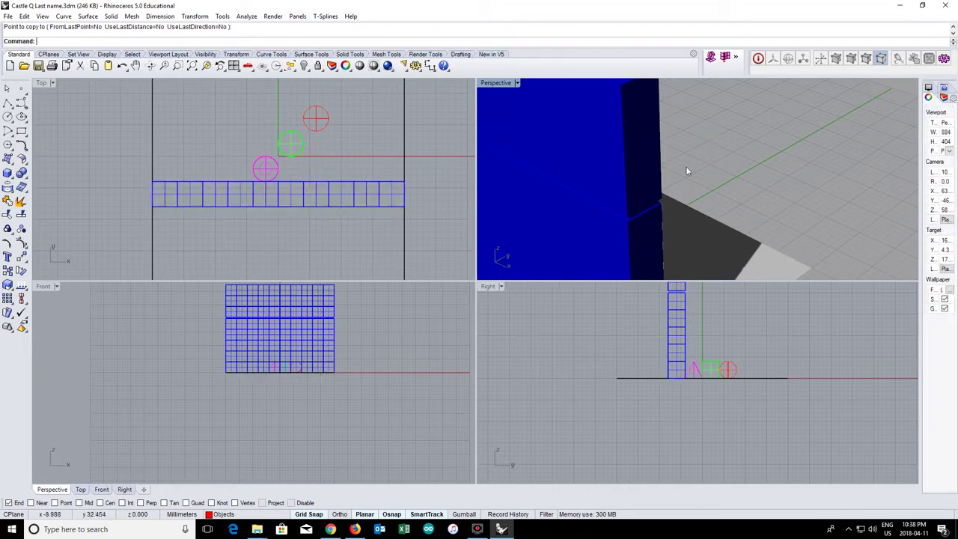
Select the upper block rows, try a Move and cancel it, then window-select the whole wall in Top.
{"action": "scroll", "coordinate": [329, 311], "scroll_direction": "up", "scroll_amount": 3}
{"action": "right_click_drag", "start_coordinate": [369, 327], "coordinate": [388, 387]}
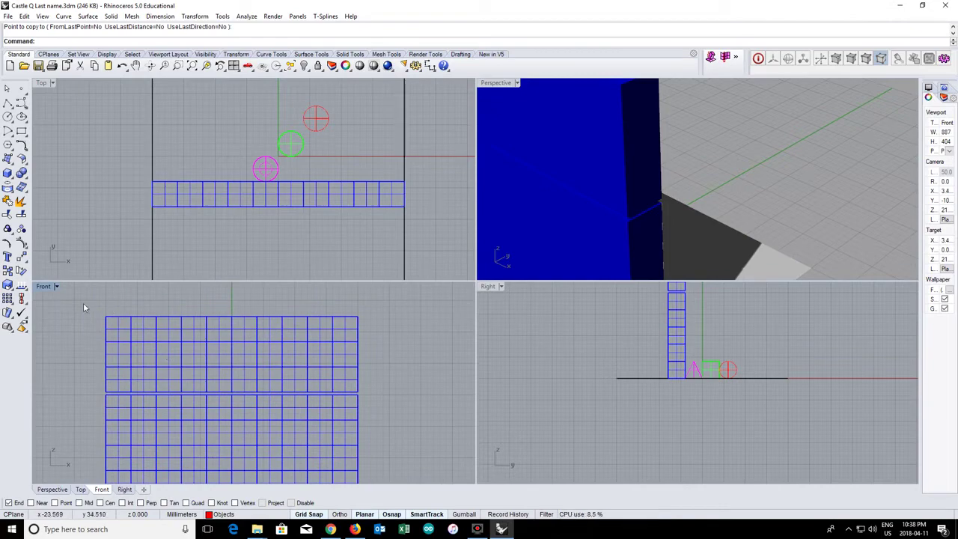
{"action": "left_click_drag", "start_coordinate": [83, 302], "coordinate": [373, 391]}
{"action": "scroll", "coordinate": [663, 216], "scroll_direction": "up", "scroll_amount": 5}
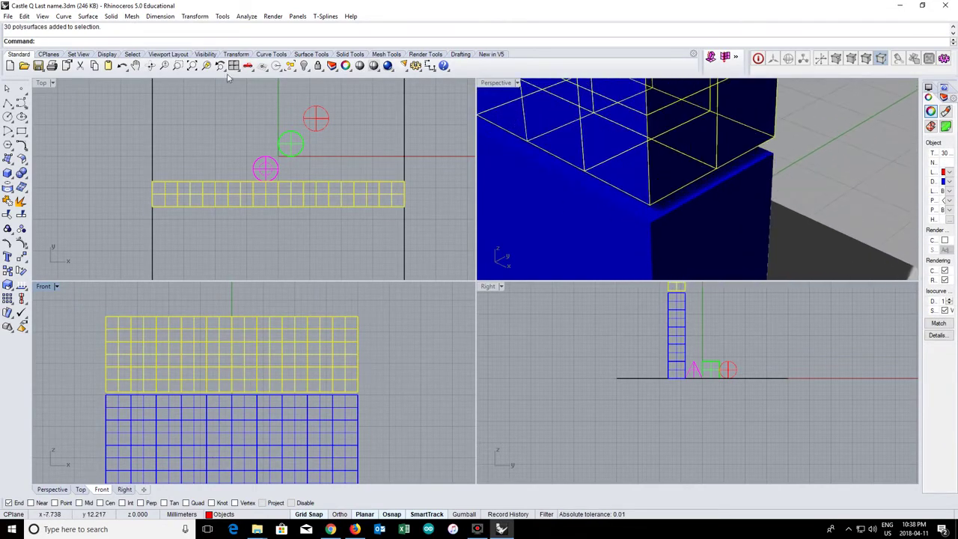
{"action": "left_click", "coordinate": [195, 16]}
{"action": "left_click", "coordinate": [196, 28]}
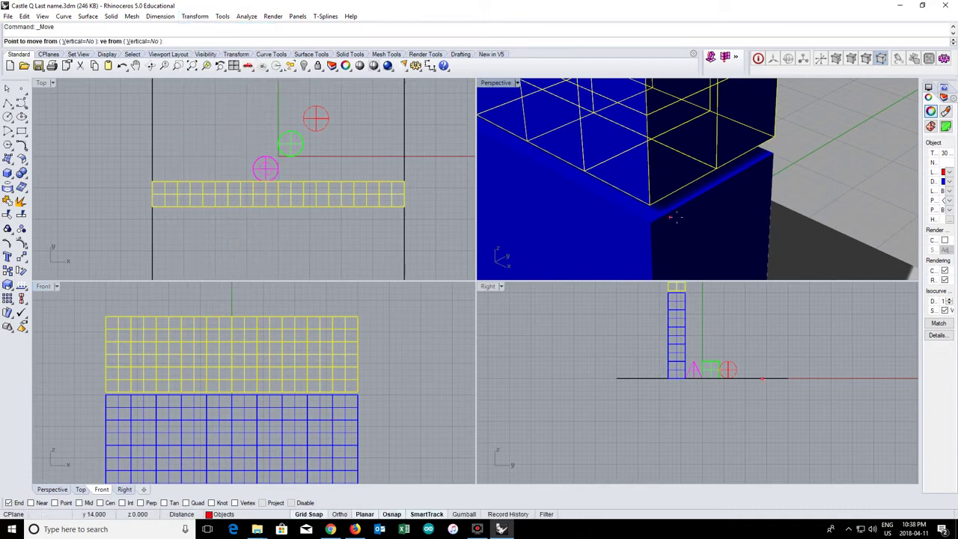
{"action": "left_click", "coordinate": [650, 204]}
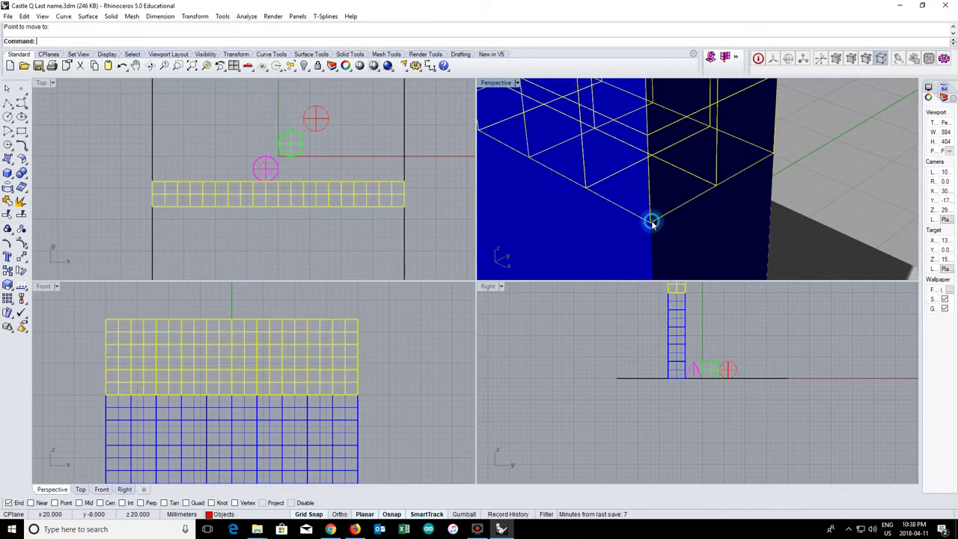
{"action": "key", "text": "Escape"}
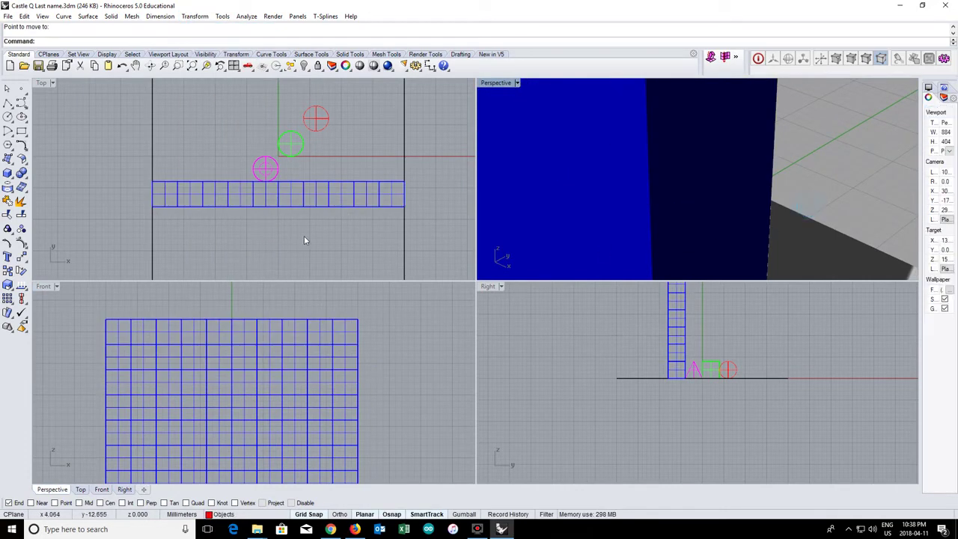
{"action": "scroll", "coordinate": [649, 221], "scroll_direction": "down", "scroll_amount": 5}
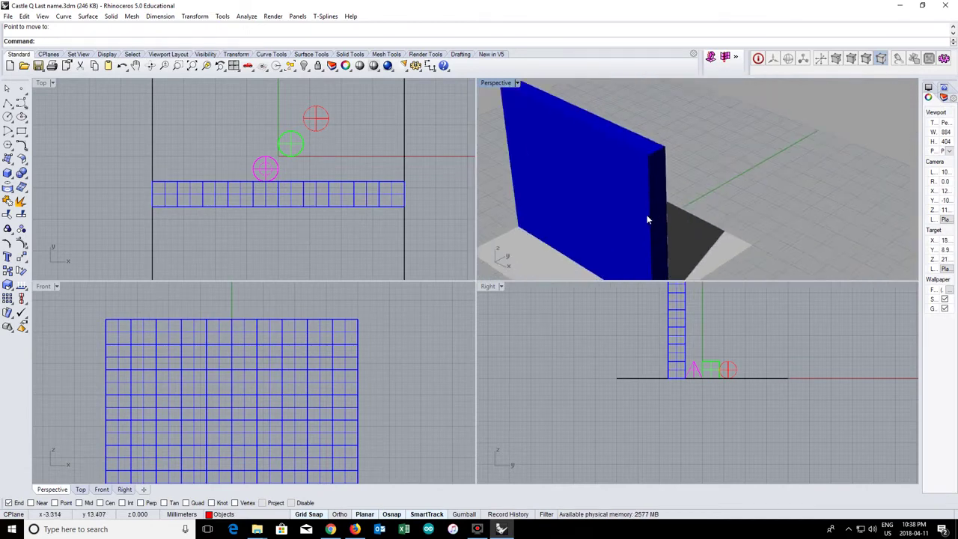
{"action": "left_click_drag", "start_coordinate": [121, 171], "coordinate": [208, 204]}
Copy all 80 wall blocks from the wall's end to a spot behind, forming a parallel back wall.
{"action": "left_click_drag", "start_coordinate": [412, 214], "coordinate": [413, 214]}
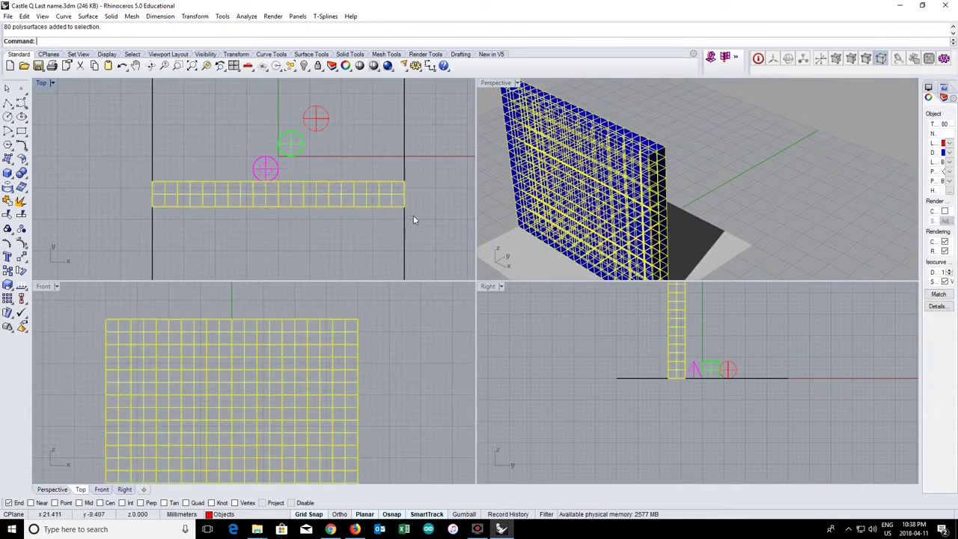
{"action": "left_click", "coordinate": [196, 16]}
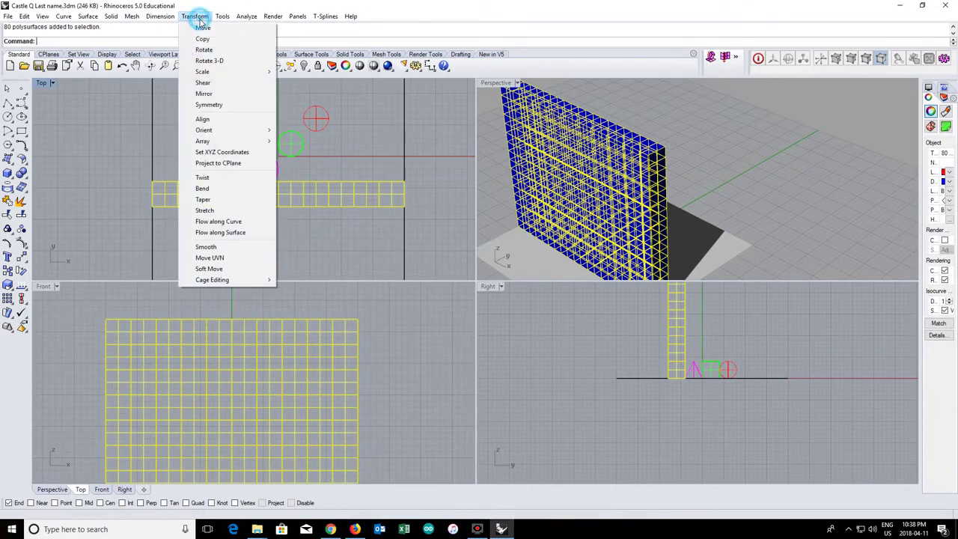
{"action": "left_click", "coordinate": [197, 37]}
{"action": "left_click", "coordinate": [404, 205]}
{"action": "scroll", "coordinate": [405, 202], "scroll_direction": "down", "scroll_amount": 5}
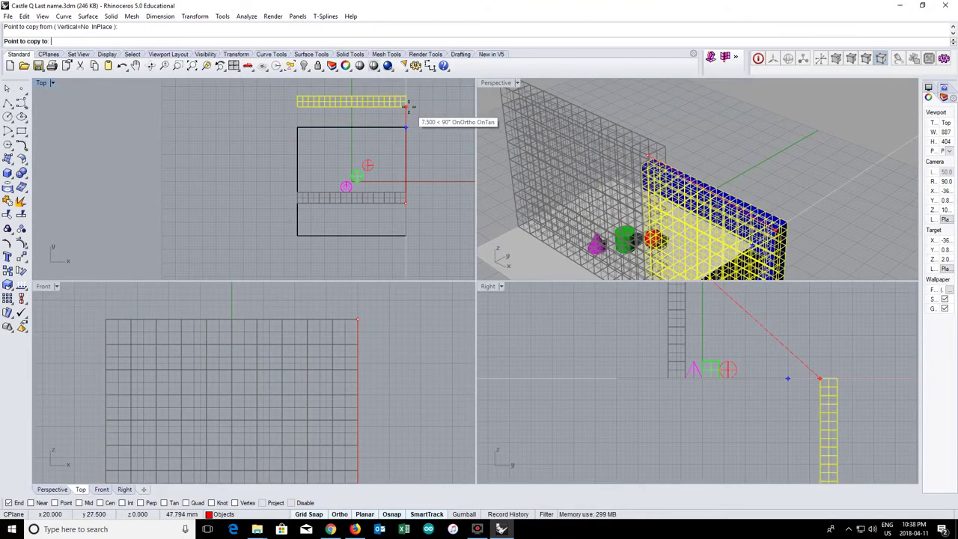
{"action": "right_click_drag", "start_coordinate": [417, 145], "coordinate": [349, 150]}
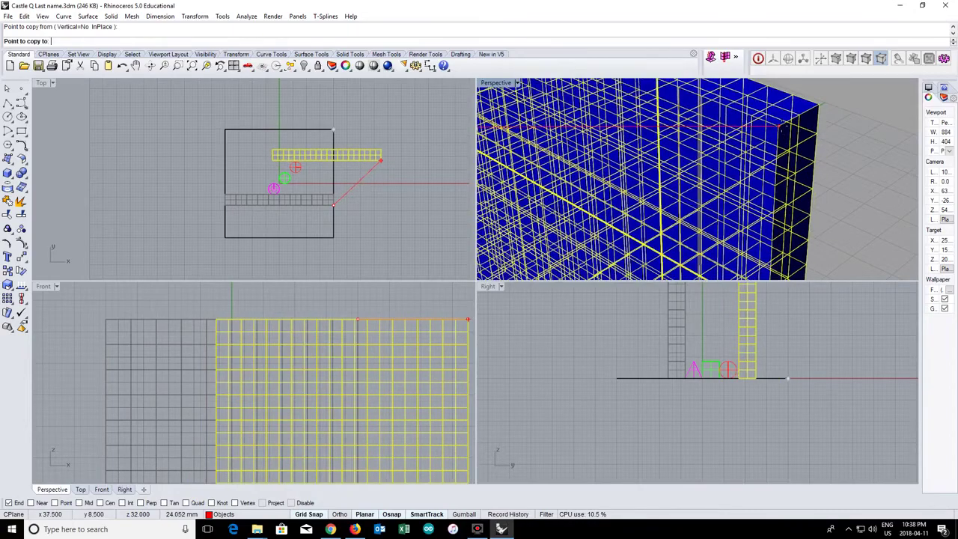
{"action": "left_click", "coordinate": [784, 123]}
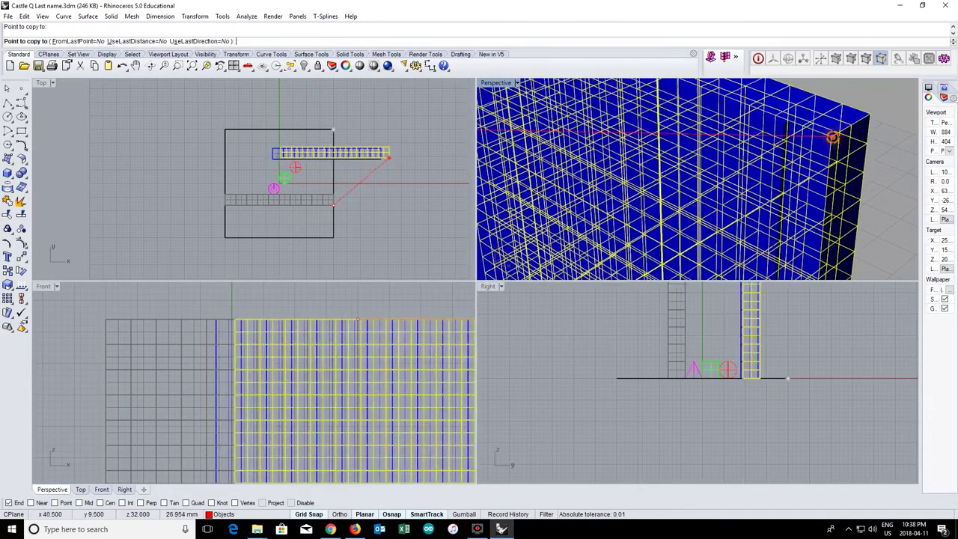
{"action": "key", "text": "Return"}
{"action": "right_click_drag", "start_coordinate": [857, 199], "coordinate": [779, 186]}
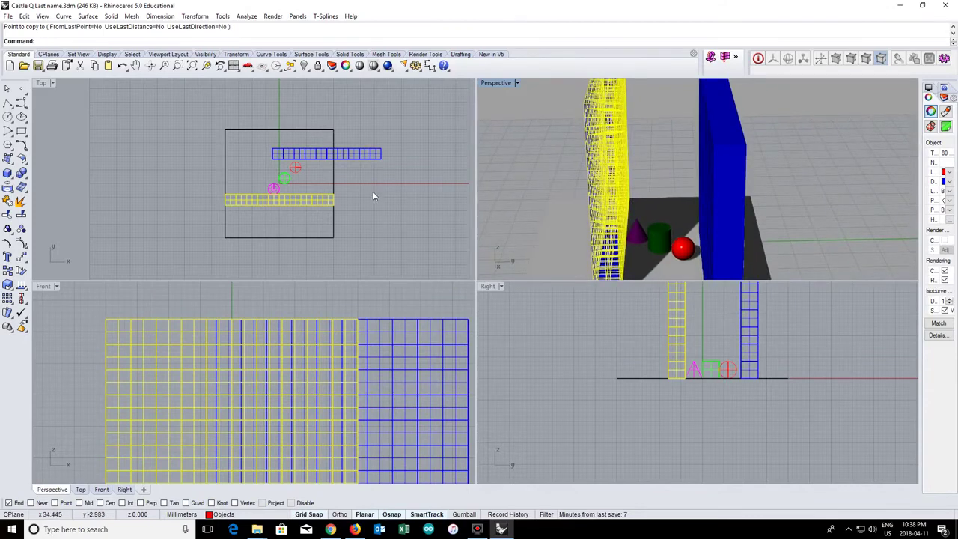
{"action": "left_click", "coordinate": [267, 146]}
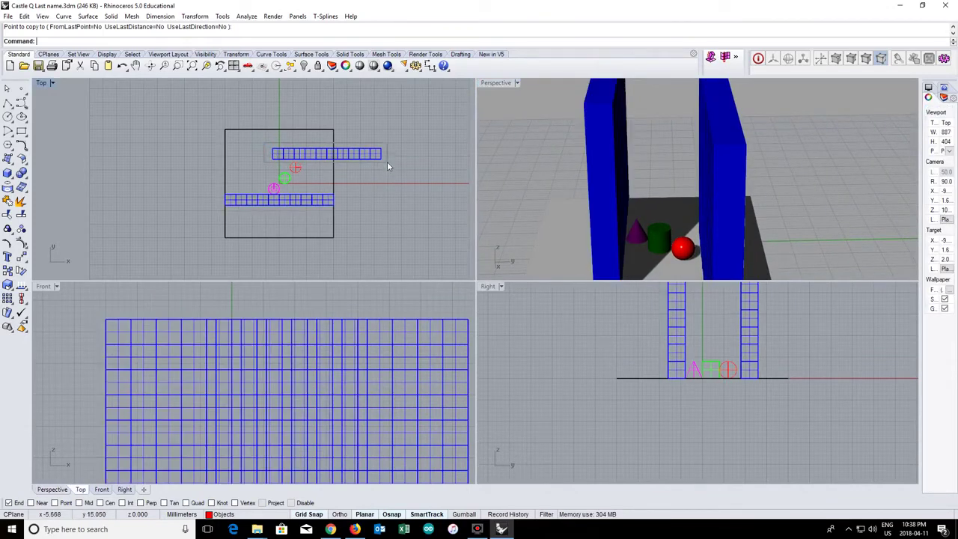
Window-select the back wall in Top, align it with the front wall, then deselect.
{"action": "left_click_drag", "start_coordinate": [386, 161], "coordinate": [320, 136]}
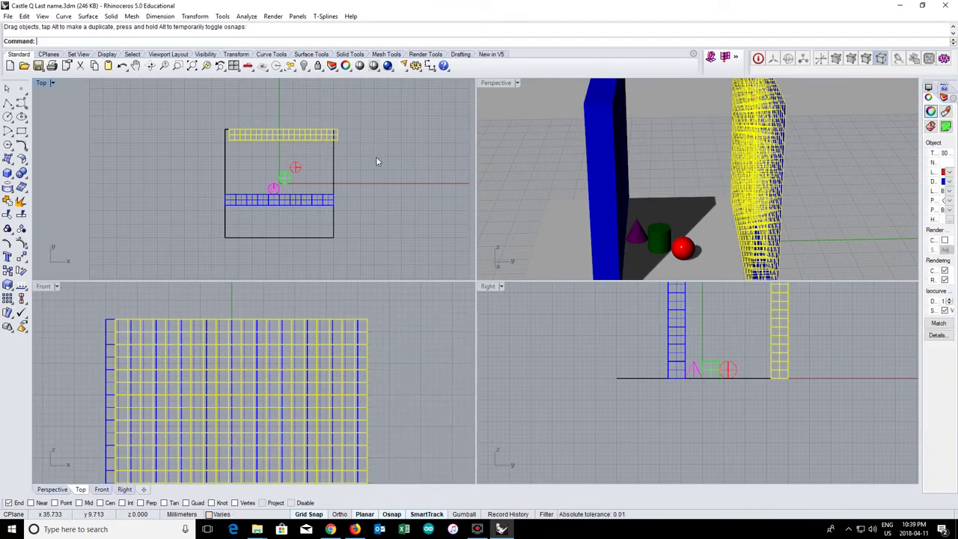
{"action": "left_click", "coordinate": [400, 167]}
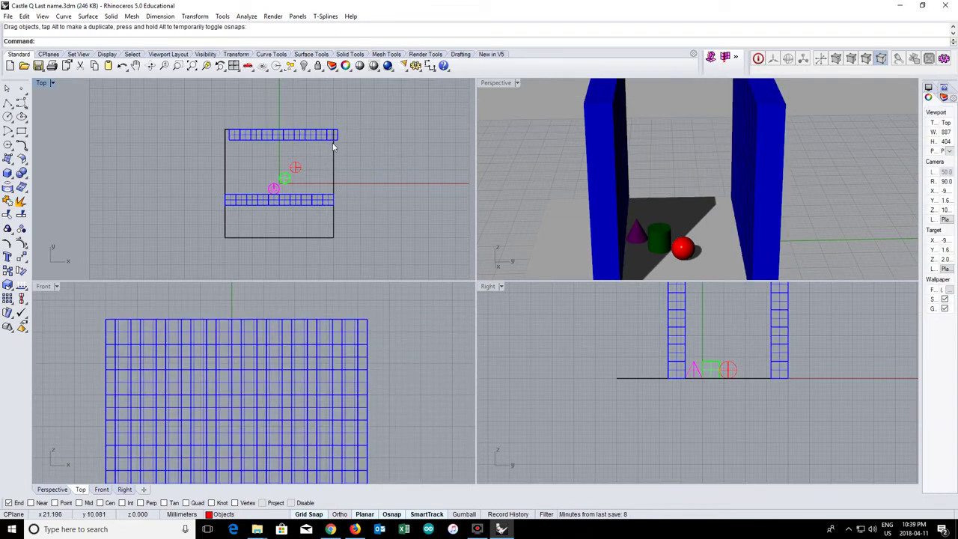
Rotate a copy of the front wall 90° about its right end point.
{"action": "left_click_drag", "start_coordinate": [342, 219], "coordinate": [343, 219]}
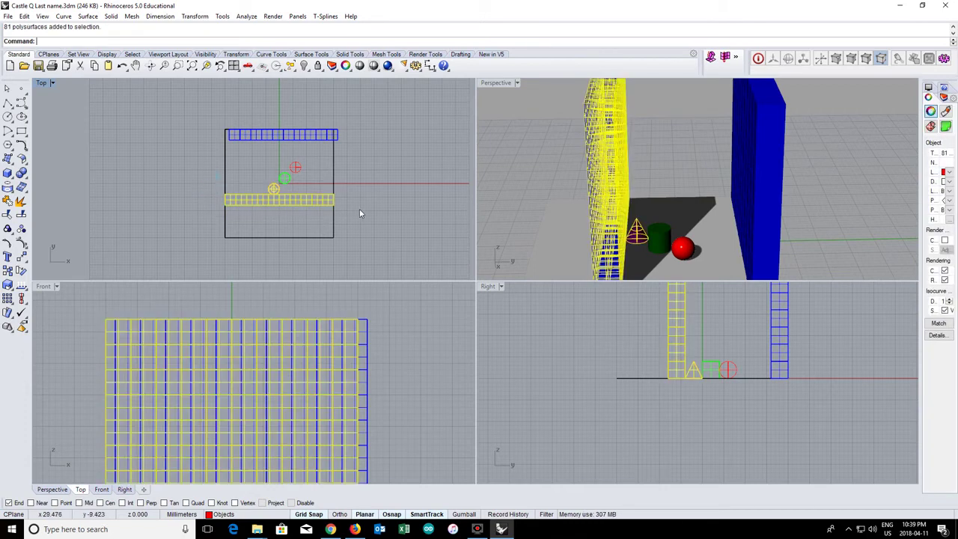
{"action": "left_click", "coordinate": [195, 16]}
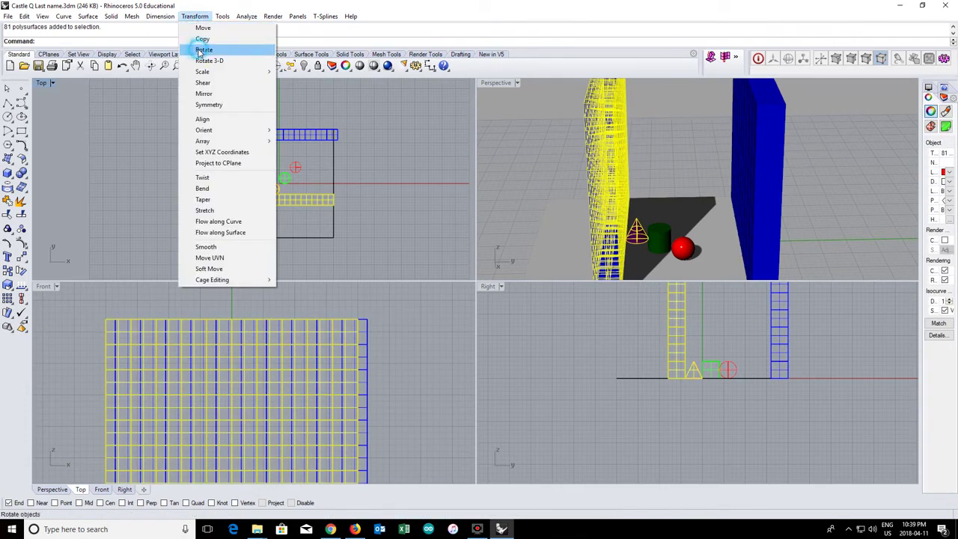
{"action": "left_click", "coordinate": [200, 50]}
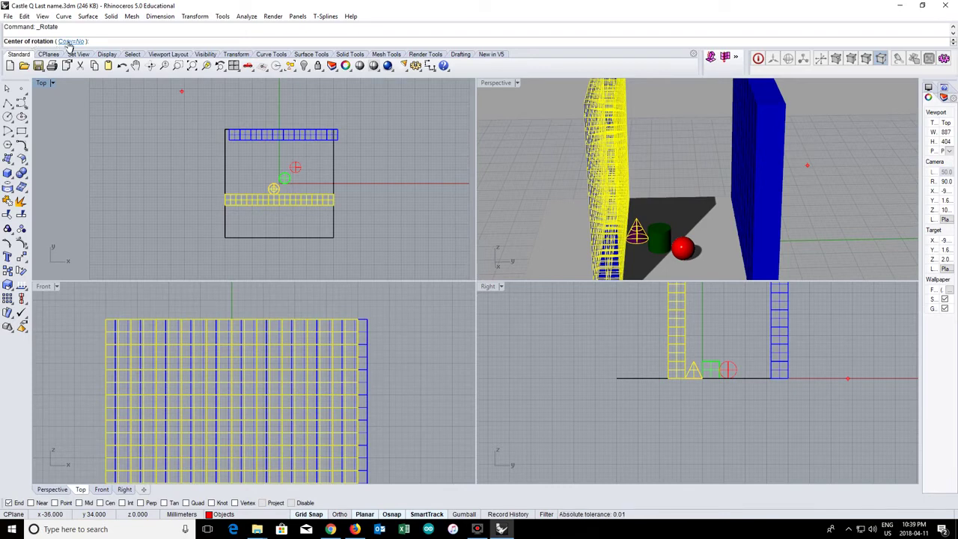
{"action": "left_click", "coordinate": [70, 42]}
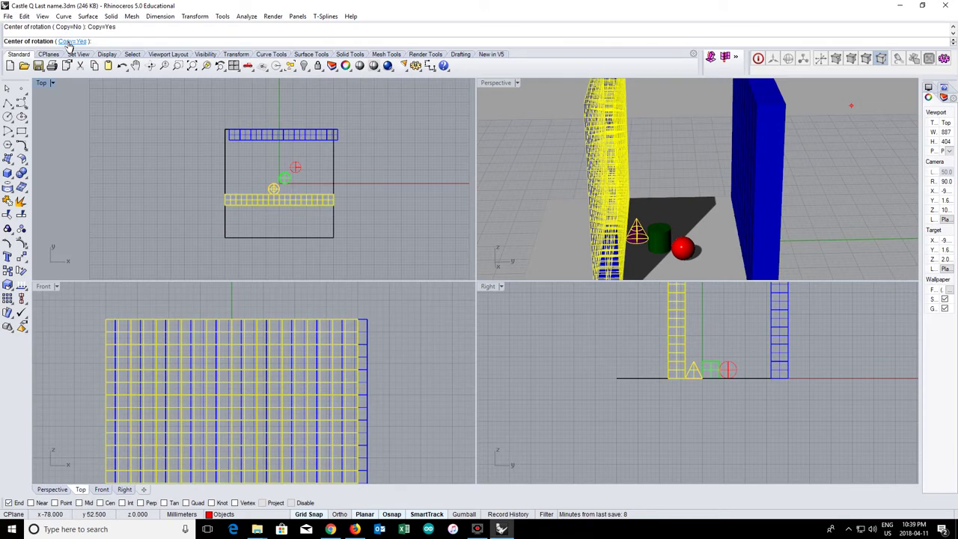
{"action": "scroll", "coordinate": [338, 208], "scroll_direction": "up", "scroll_amount": 5}
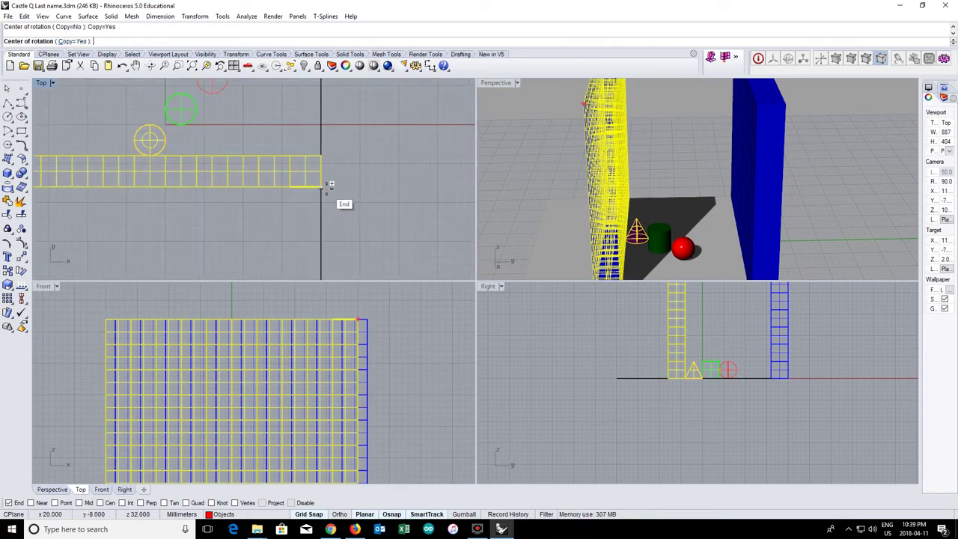
{"action": "left_click", "coordinate": [323, 187]}
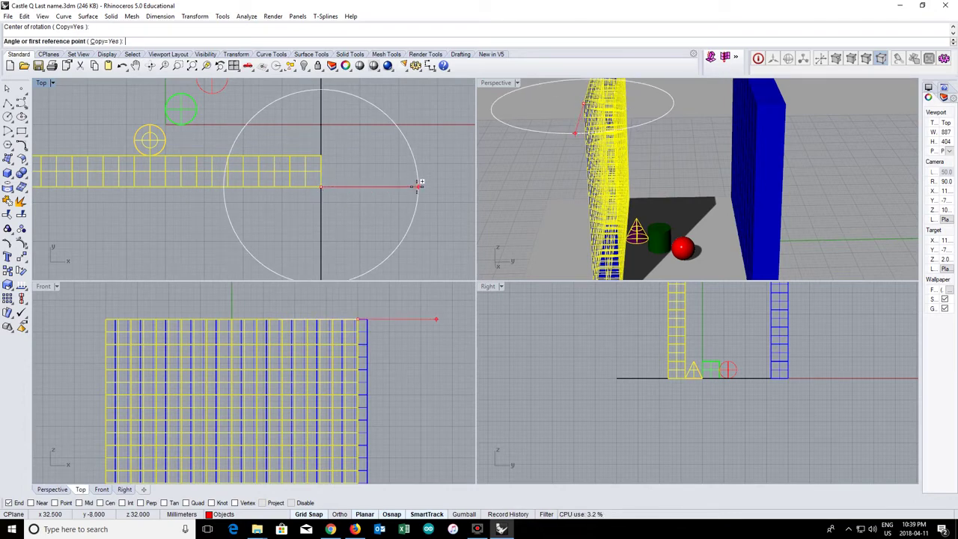
{"action": "type", "text": "90"}
{"action": "key", "text": "Return"}
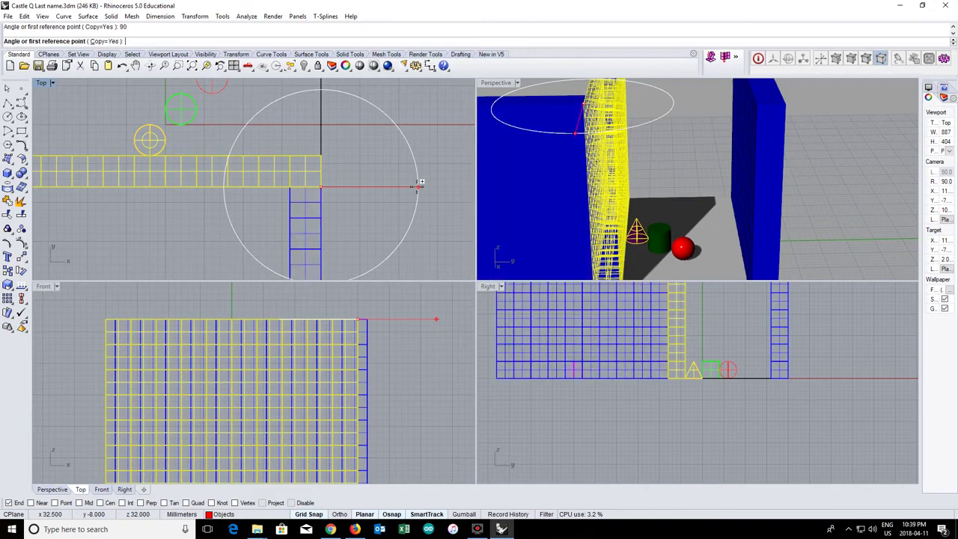
{"action": "key", "text": "Return"}
{"action": "scroll", "coordinate": [413, 190], "scroll_direction": "down", "scroll_amount": 3}
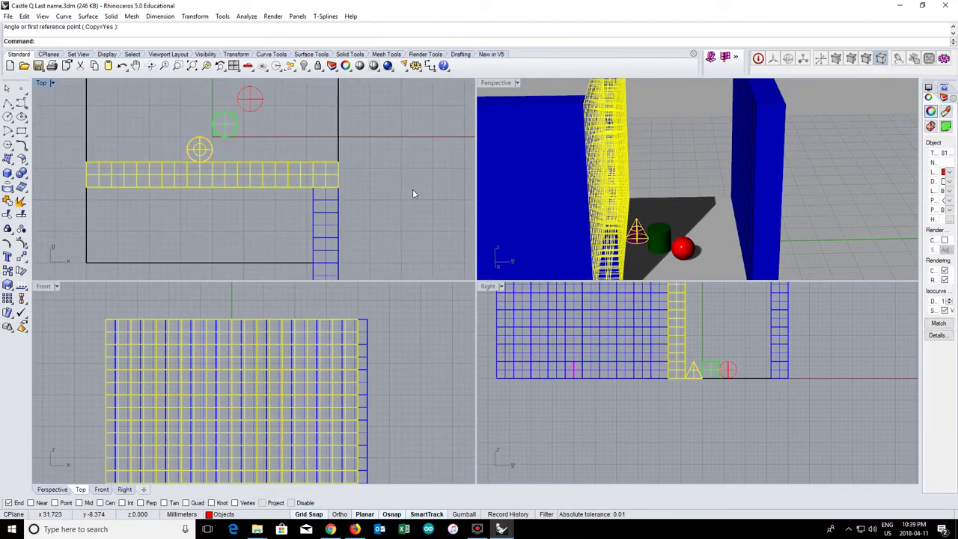
Orbit around the walls, then select and delete the stray small box.
{"action": "scroll", "coordinate": [587, 183], "scroll_direction": "down", "scroll_amount": 3}
{"action": "right_click_drag", "start_coordinate": [584, 183], "coordinate": [509, 196]}
{"action": "scroll", "coordinate": [550, 194], "scroll_direction": "down", "scroll_amount": 2}
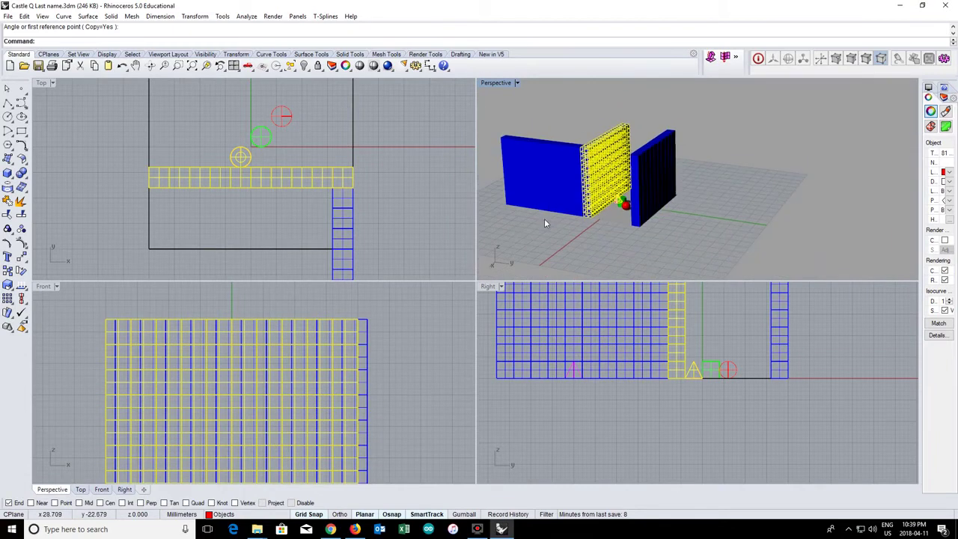
{"action": "left_click", "coordinate": [544, 222]}
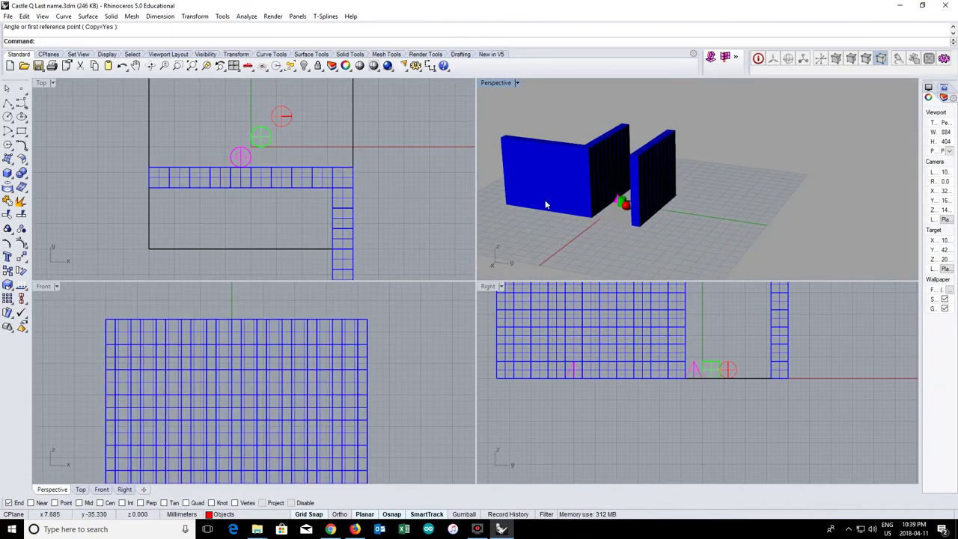
{"action": "right_click_drag", "start_coordinate": [546, 201], "coordinate": [573, 195]}
{"action": "scroll", "coordinate": [610, 212], "scroll_direction": "up", "scroll_amount": 4}
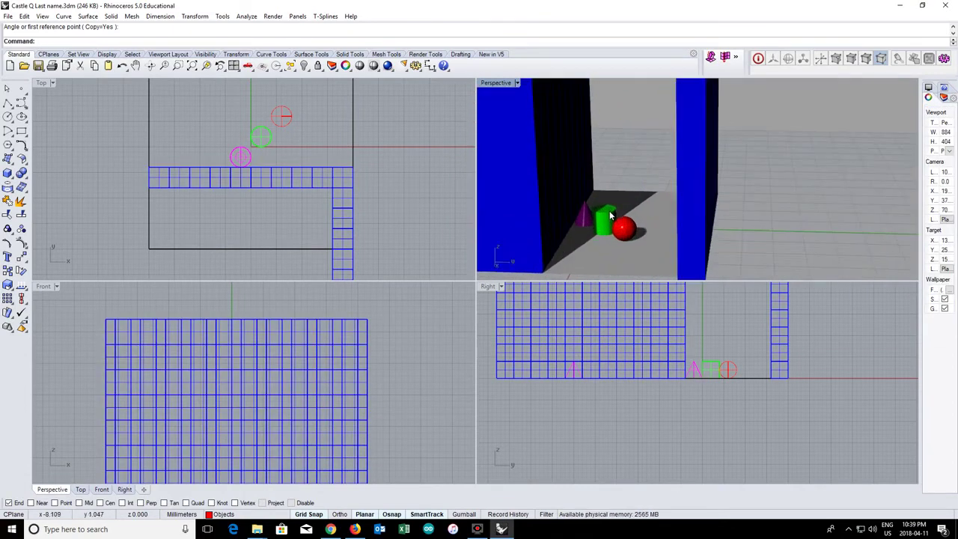
{"action": "scroll", "coordinate": [601, 191], "scroll_direction": "down", "scroll_amount": 3}
{"action": "scroll", "coordinate": [648, 213], "scroll_direction": "up", "scroll_amount": 5}
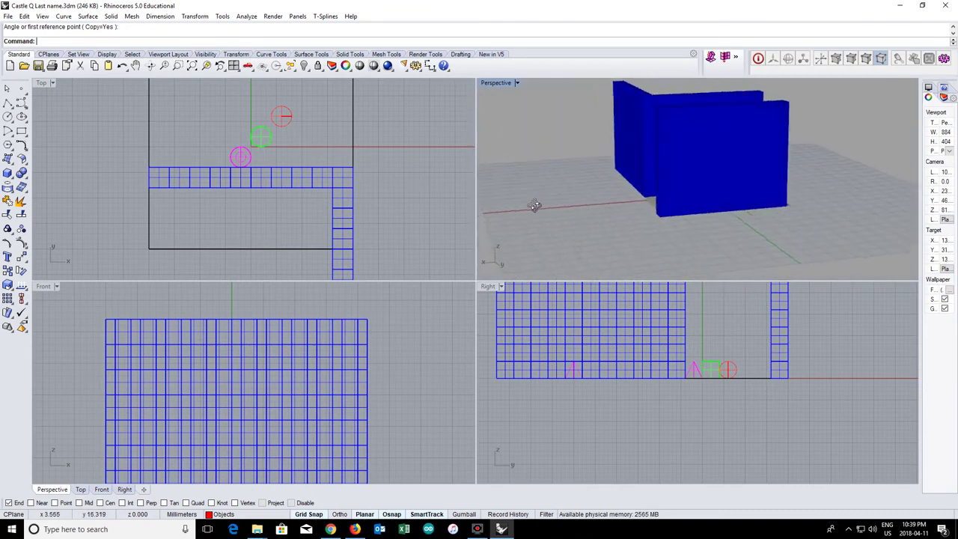
{"action": "left_click", "coordinate": [696, 219]}
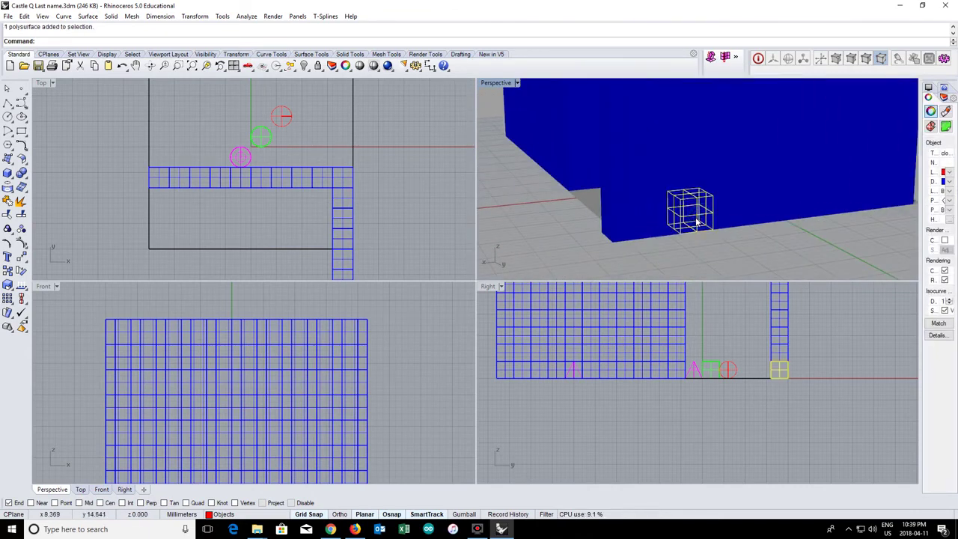
{"action": "left_click_drag", "start_coordinate": [697, 222], "coordinate": [749, 182]}
{"action": "key", "text": "Delete"}
Maximize the Perspective view and delete three alternating wall-top blocks to cut notches.
{"action": "right_click_drag", "start_coordinate": [765, 169], "coordinate": [800, 126]}
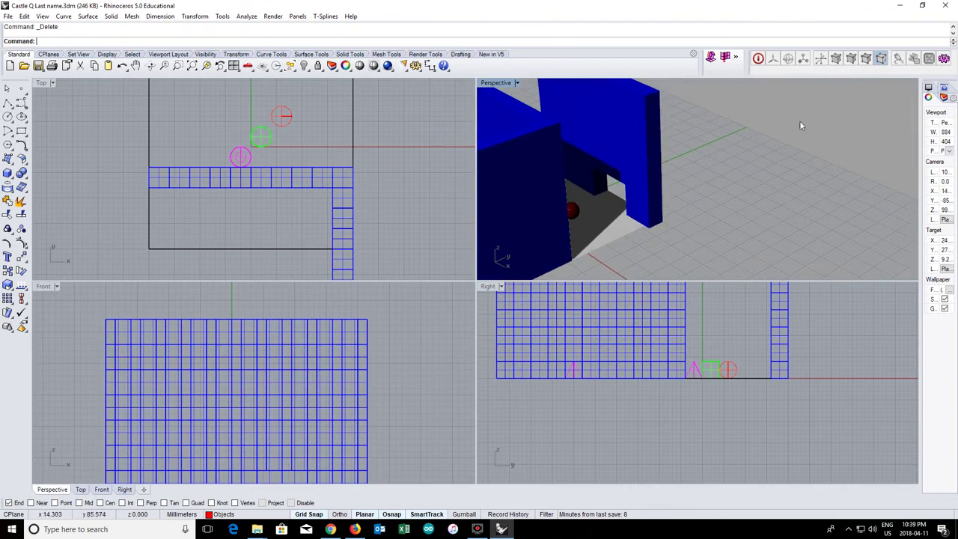
{"action": "double_click", "coordinate": [494, 82]}
{"action": "scroll", "coordinate": [325, 107], "scroll_direction": "up", "scroll_amount": 5}
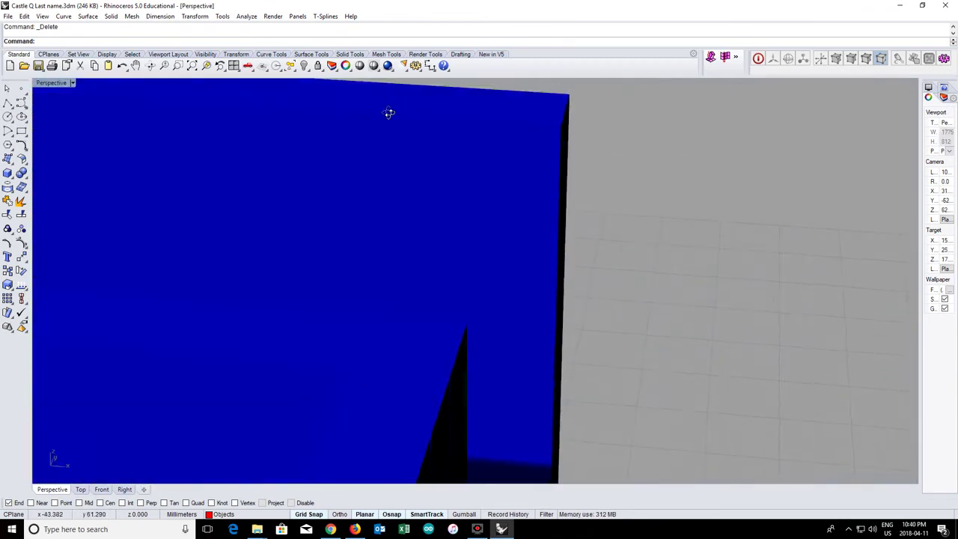
{"action": "right_click_drag", "start_coordinate": [387, 113], "coordinate": [409, 137]}
{"action": "left_click", "coordinate": [416, 148]}
{"action": "key", "text": "Delete"}
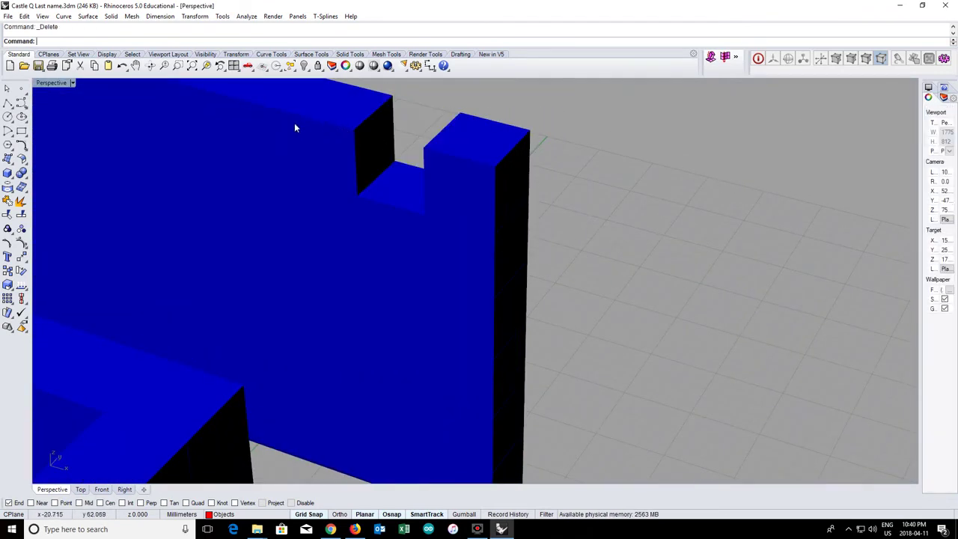
{"action": "left_click", "coordinate": [282, 124]}
{"action": "key", "text": "Delete"}
{"action": "scroll", "coordinate": [284, 129], "scroll_direction": "down", "scroll_amount": 3}
{"action": "left_click", "coordinate": [219, 116]}
{"action": "key", "text": "Delete"}
Delete two more wall-top blocks, including the leftmost, and orbit to inspect the battlements.
{"action": "right_click_drag", "start_coordinate": [202, 122], "coordinate": [158, 166]}
{"action": "left_click", "coordinate": [134, 179]}
{"action": "key", "text": "Delete"}
{"action": "left_click", "coordinate": [51, 208]}
{"action": "key", "text": "Delete"}
{"action": "scroll", "coordinate": [90, 209], "scroll_direction": "down", "scroll_amount": 3}
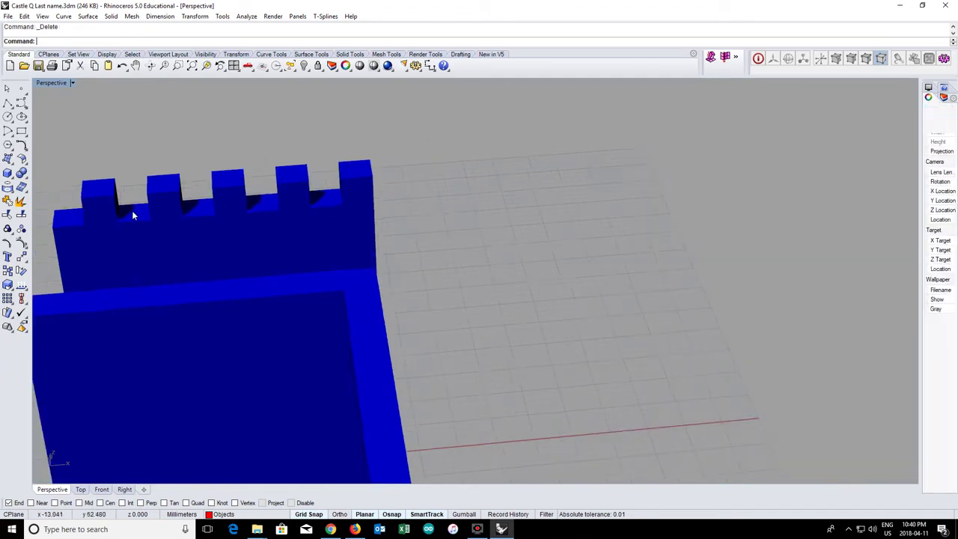
{"action": "right_click_drag", "start_coordinate": [132, 210], "coordinate": [230, 208]}
{"action": "scroll", "coordinate": [229, 206], "scroll_direction": "up", "scroll_amount": 3}
{"action": "right_click_drag", "start_coordinate": [318, 232], "coordinate": [279, 242]}
Select the green cylinder instead of the red sphere.
{"action": "left_click", "coordinate": [308, 230]}
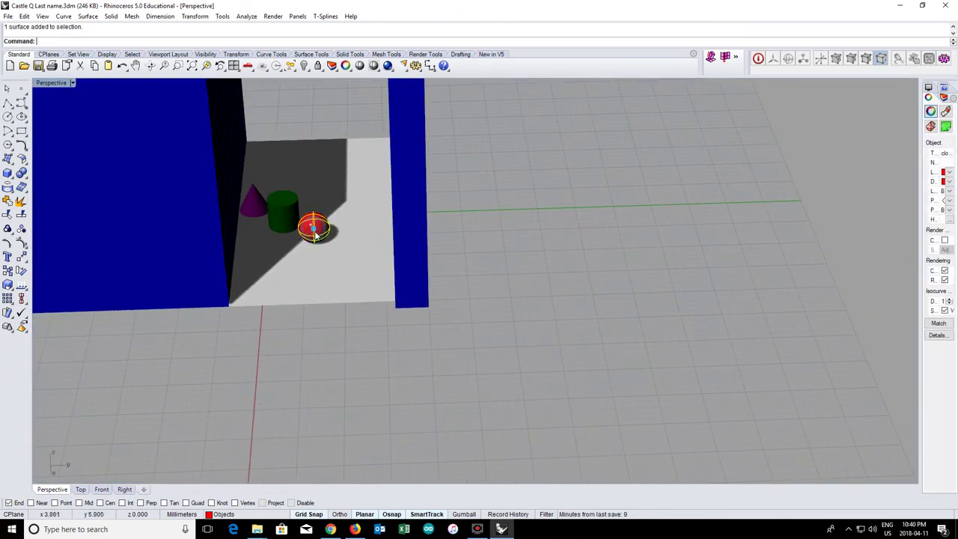
{"action": "scroll", "coordinate": [313, 232], "scroll_direction": "down", "scroll_amount": 2}
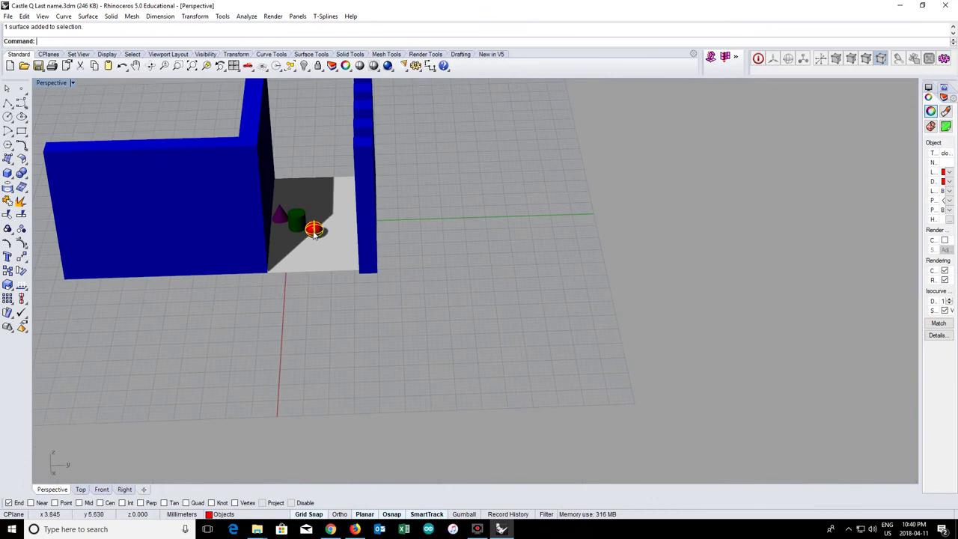
{"action": "left_click", "coordinate": [194, 16]}
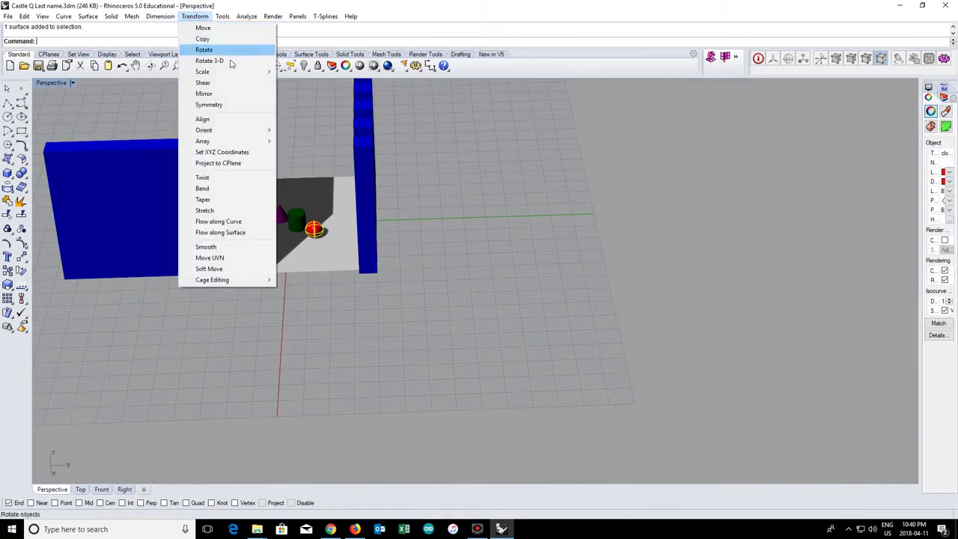
{"action": "left_click", "coordinate": [322, 305]}
{"action": "left_click", "coordinate": [296, 219]}
{"action": "scroll", "coordinate": [298, 228], "scroll_direction": "up", "scroll_amount": 5}
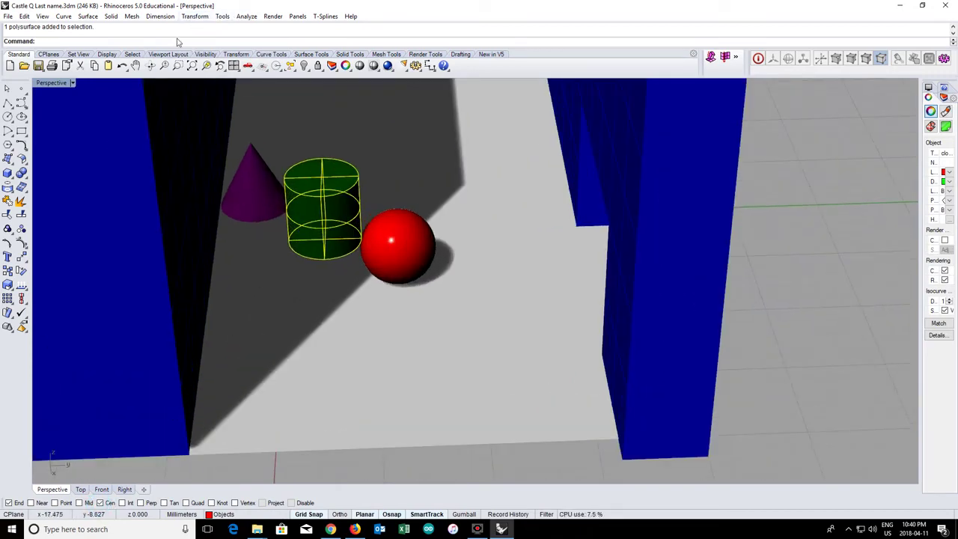
Copy the green cylinder from its base centre onto the top of the original.
{"action": "left_click", "coordinate": [200, 16]}
{"action": "left_click", "coordinate": [202, 36]}
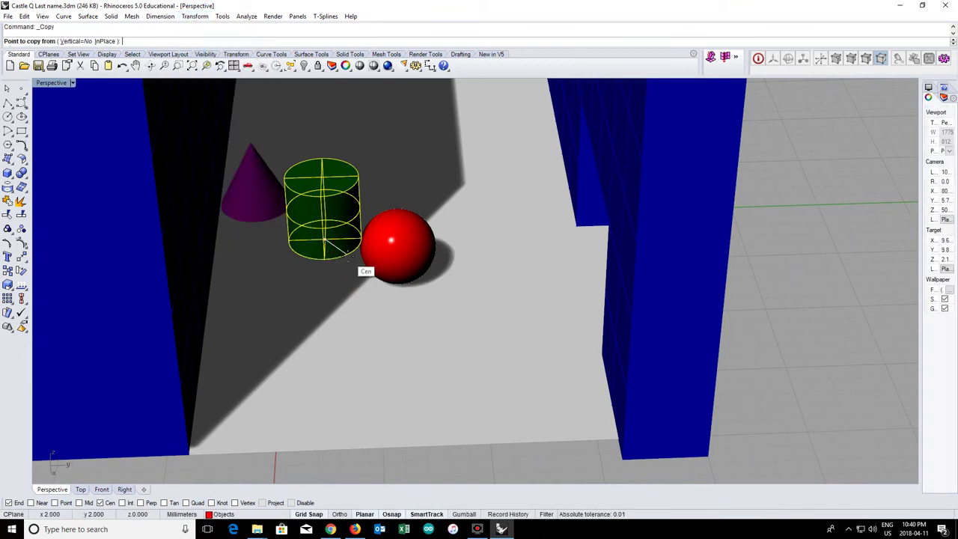
{"action": "left_click", "coordinate": [356, 262]}
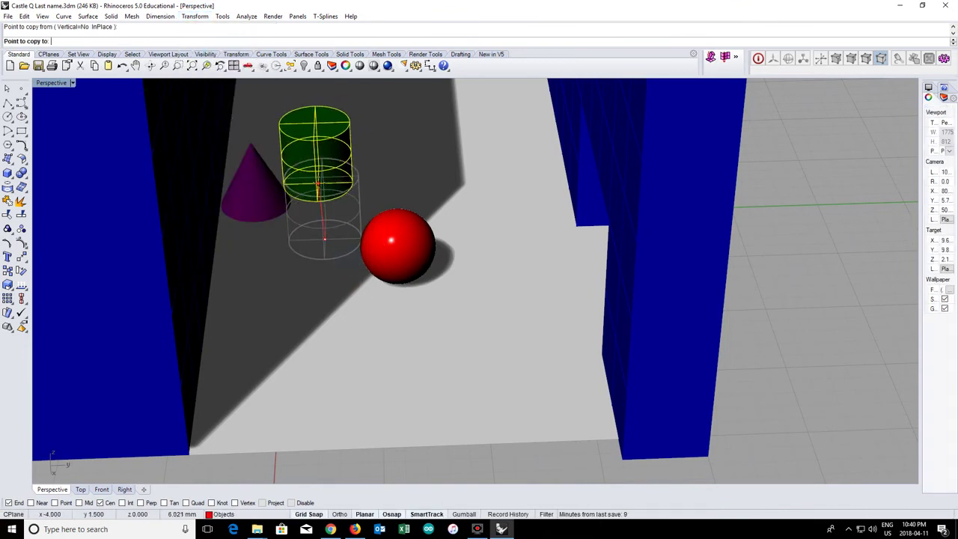
{"action": "scroll", "coordinate": [316, 185], "scroll_direction": "up", "scroll_amount": 2}
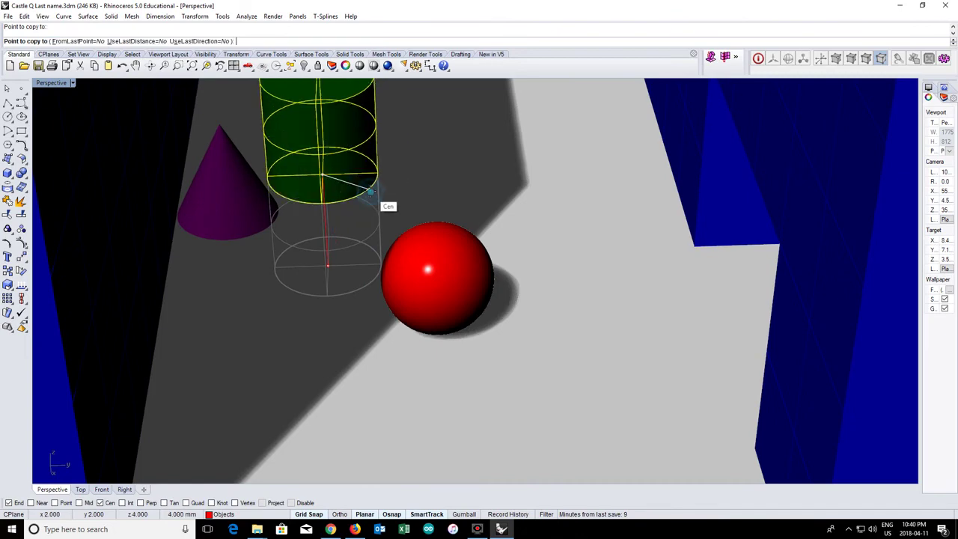
{"action": "right_click_drag", "start_coordinate": [367, 193], "coordinate": [364, 488]}
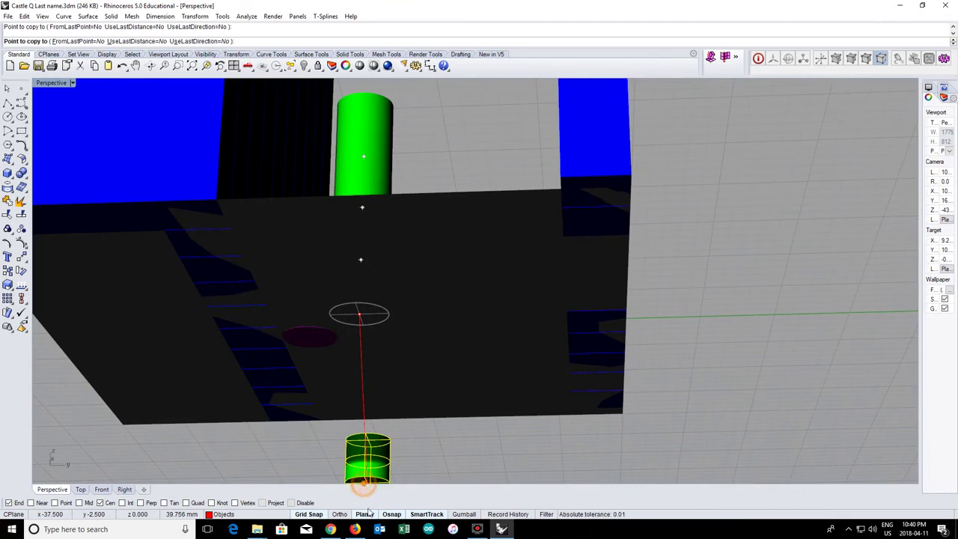
{"action": "right_click_drag", "start_coordinate": [372, 464], "coordinate": [374, 97]}
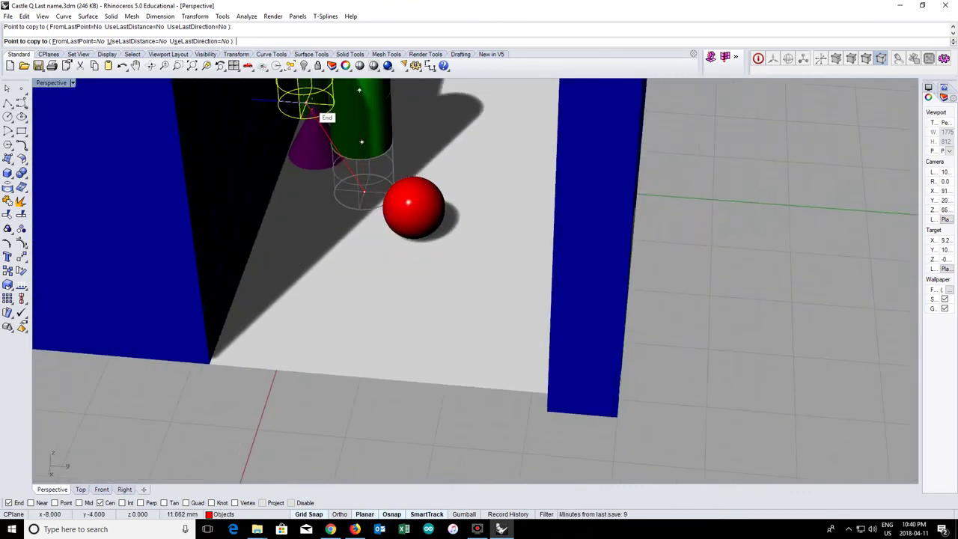
{"action": "left_click", "coordinate": [316, 100]}
{"action": "right_click", "coordinate": [317, 101]}
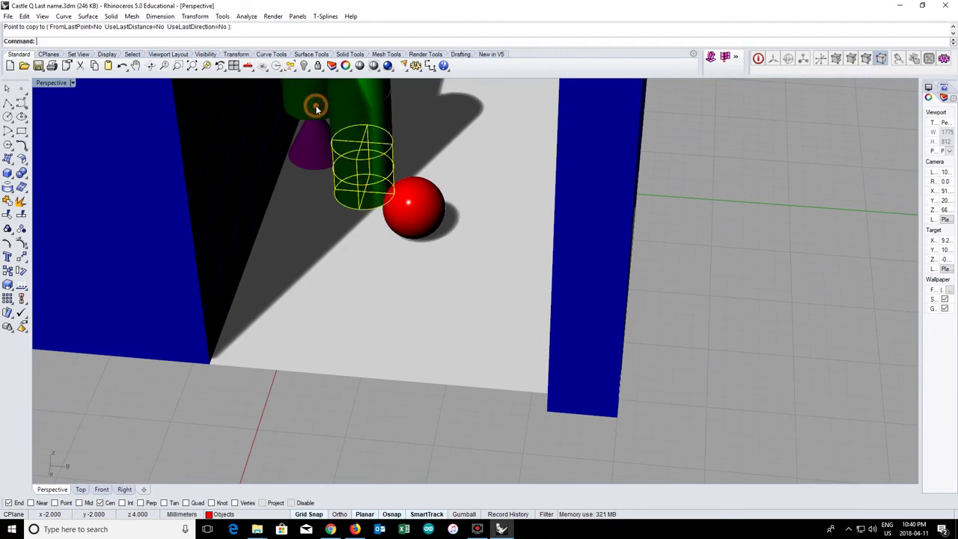
{"action": "left_click", "coordinate": [360, 238]}
{"action": "scroll", "coordinate": [354, 210], "scroll_direction": "down", "scroll_amount": 5}
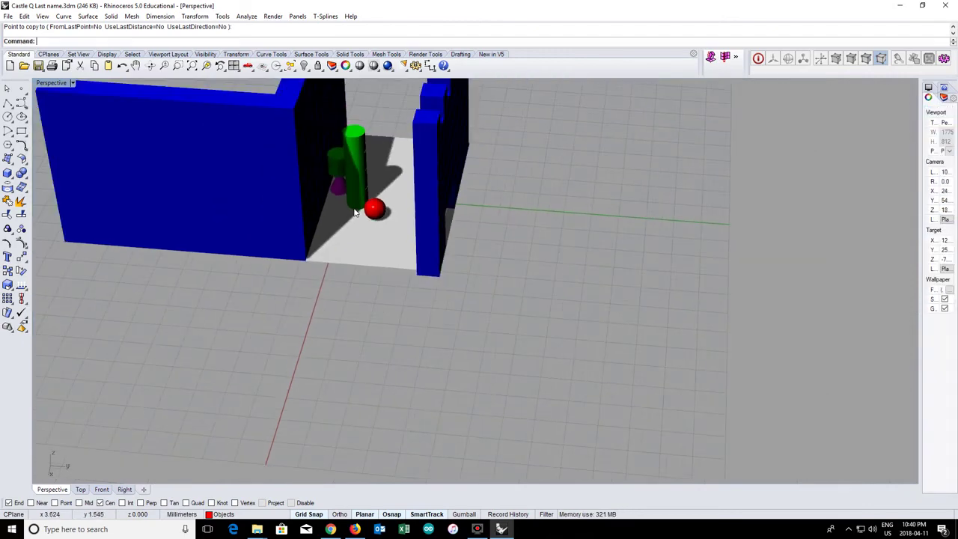
{"action": "scroll", "coordinate": [354, 210], "scroll_direction": "up", "scroll_amount": 5}
Window-select the stacked green cylinders in the Top view, then maximize Perspective.
{"action": "double_click", "coordinate": [61, 86]}
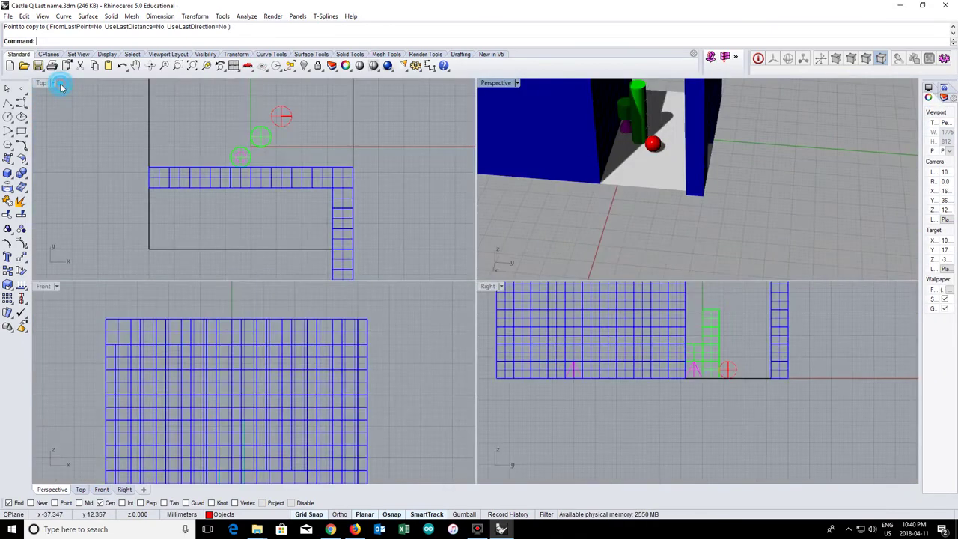
{"action": "left_click_drag", "start_coordinate": [242, 124], "coordinate": [372, 162]}
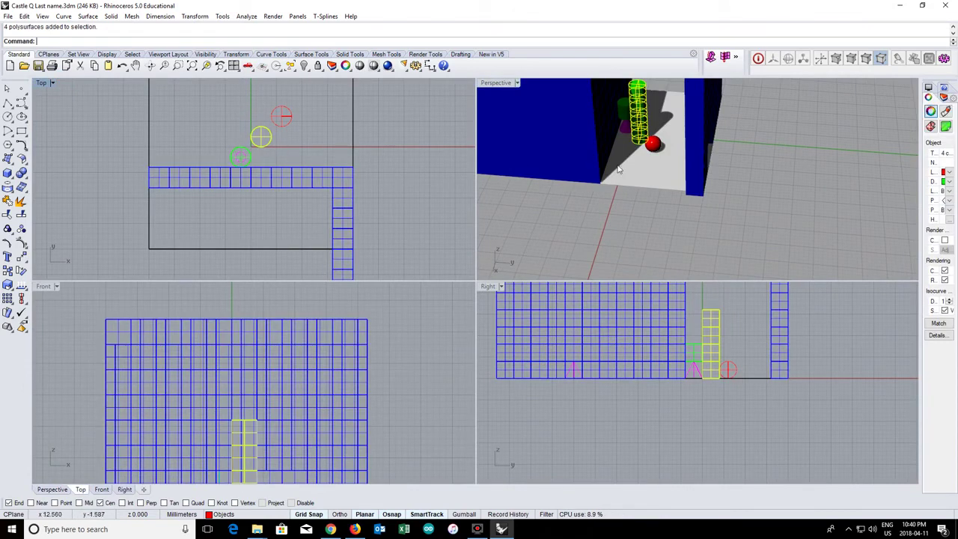
{"action": "double_click", "coordinate": [495, 83]}
{"action": "scroll", "coordinate": [464, 122], "scroll_direction": "down", "scroll_amount": 5}
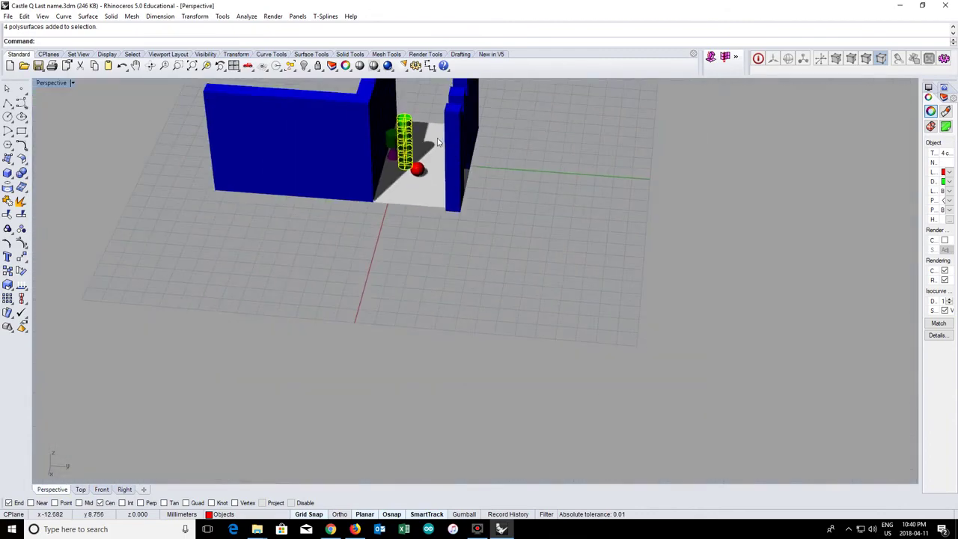
Copy the cylinder column from its base centre to the castle wall corner.
{"action": "left_click", "coordinate": [195, 16]}
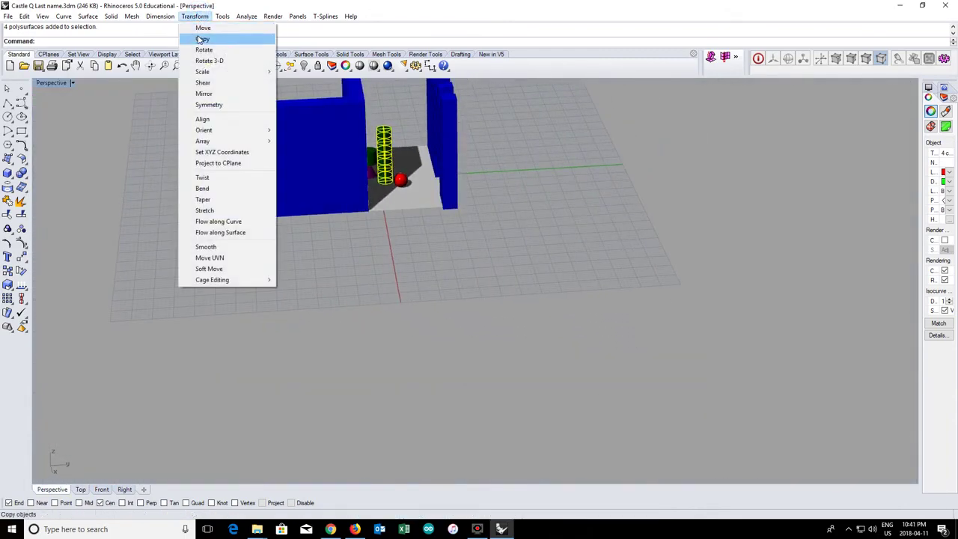
{"action": "left_click", "coordinate": [202, 38]}
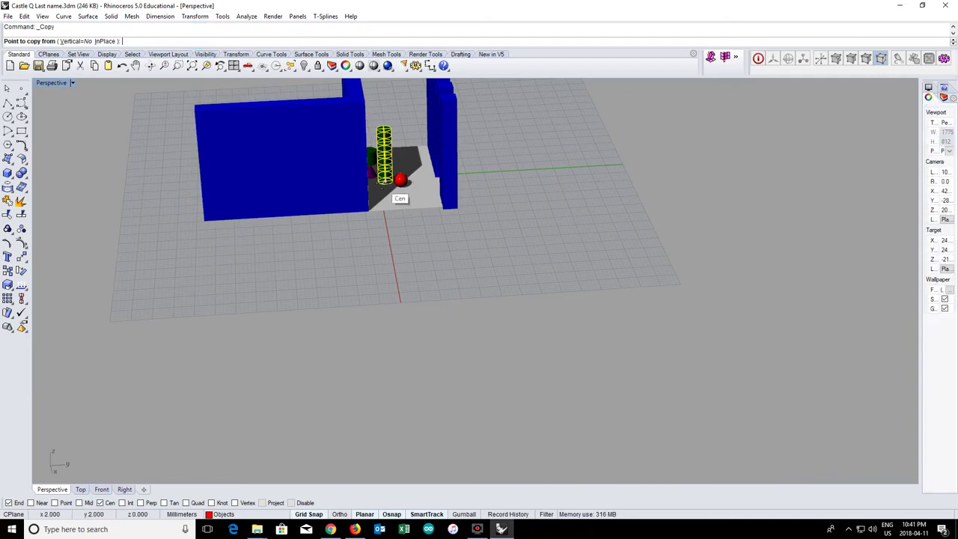
{"action": "left_click", "coordinate": [383, 187]}
{"action": "right_click_drag", "start_coordinate": [359, 145], "coordinate": [449, 96]}
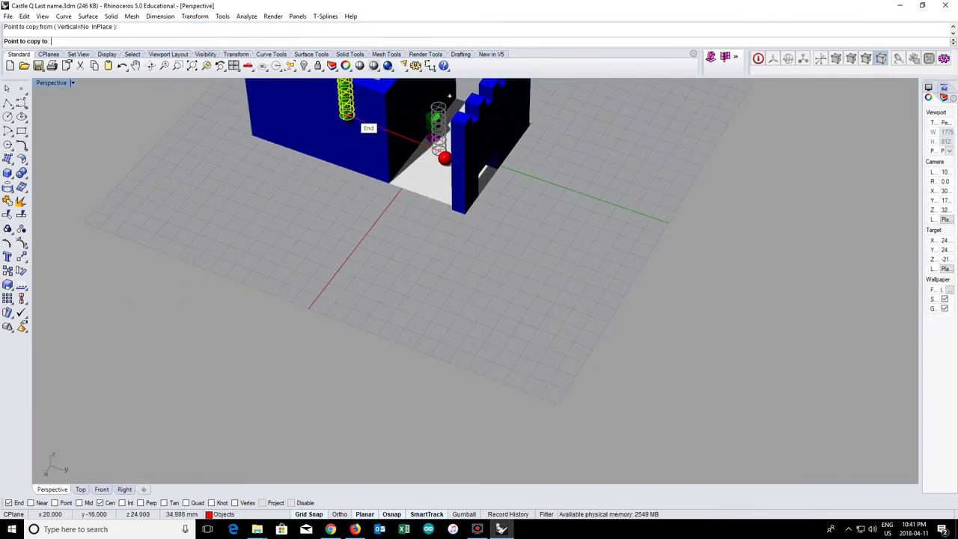
{"action": "left_click", "coordinate": [135, 66]}
{"action": "left_click_drag", "start_coordinate": [339, 122], "coordinate": [321, 281]}
{"action": "key", "text": "Escape"}
{"action": "scroll", "coordinate": [359, 284], "scroll_direction": "up", "scroll_amount": 8}
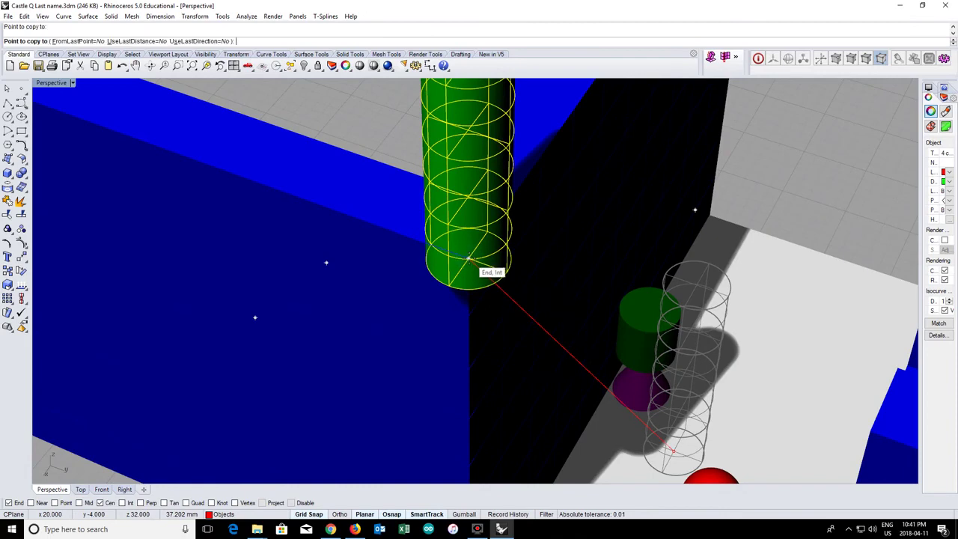
{"action": "left_click", "coordinate": [468, 259]}
{"action": "key", "text": "Return"}
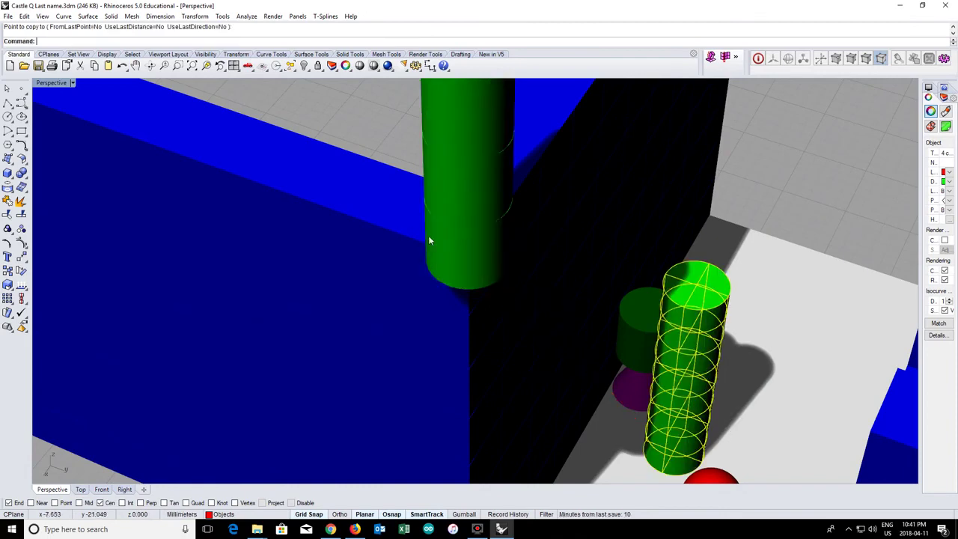
In the Top view, select the copied column and drag it onto the wall corner.
{"action": "double_click", "coordinate": [59, 84]}
{"action": "scroll", "coordinate": [348, 178], "scroll_direction": "up", "scroll_amount": 3}
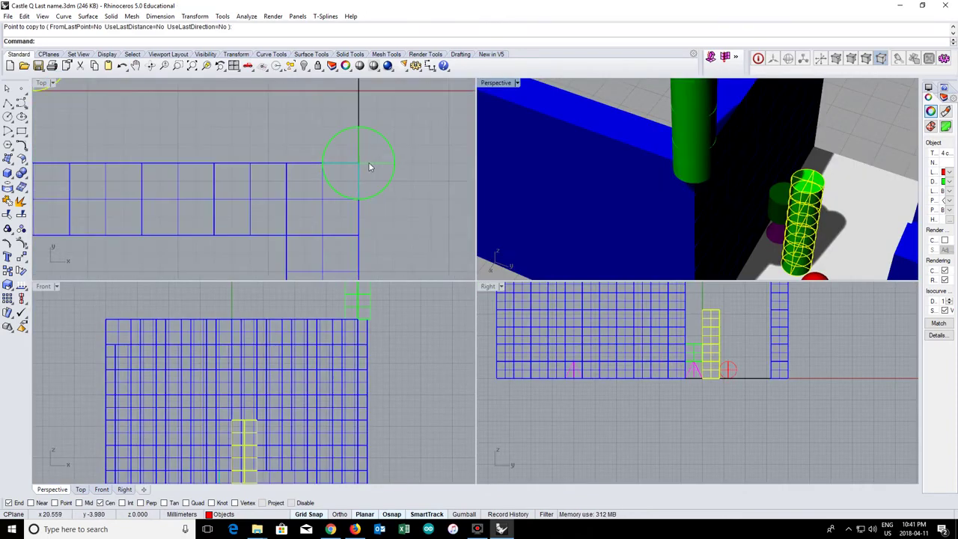
{"action": "left_click", "coordinate": [361, 179]}
{"action": "left_click", "coordinate": [428, 143]}
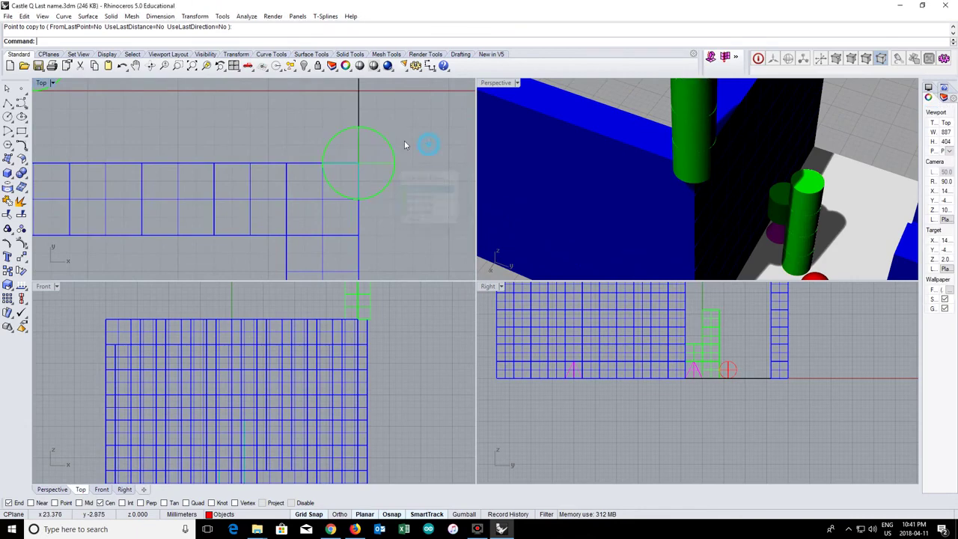
{"action": "left_click_drag", "start_coordinate": [407, 209], "coordinate": [406, 206]}
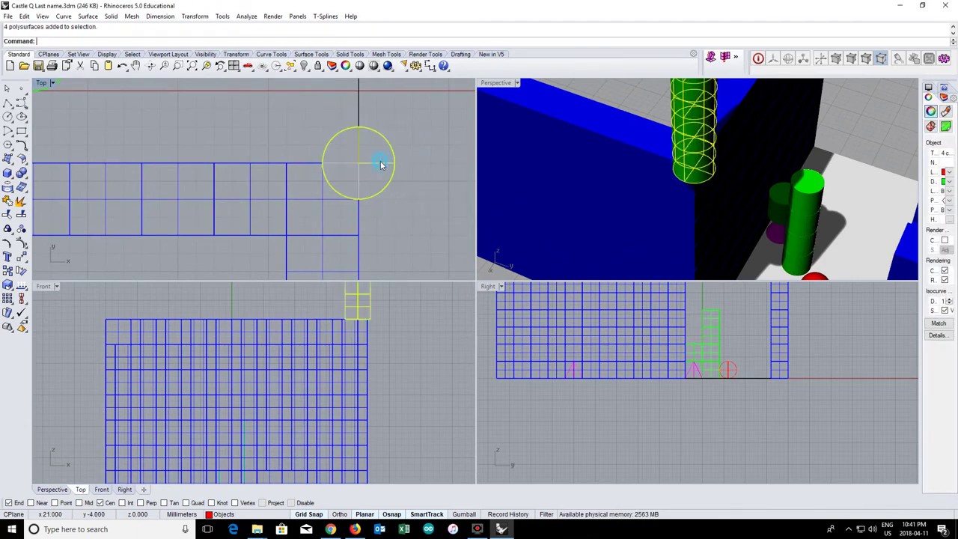
{"action": "left_click_drag", "start_coordinate": [379, 165], "coordinate": [341, 202]}
{"action": "left_click", "coordinate": [438, 172]}
{"action": "right_click_drag", "start_coordinate": [625, 157], "coordinate": [784, 123]}
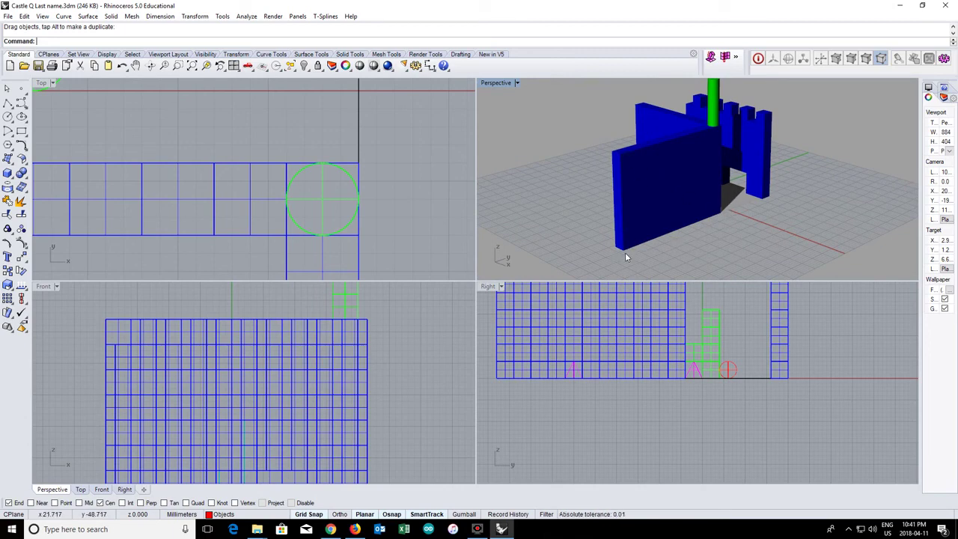
{"action": "right_click_drag", "start_coordinate": [750, 199], "coordinate": [676, 206]}
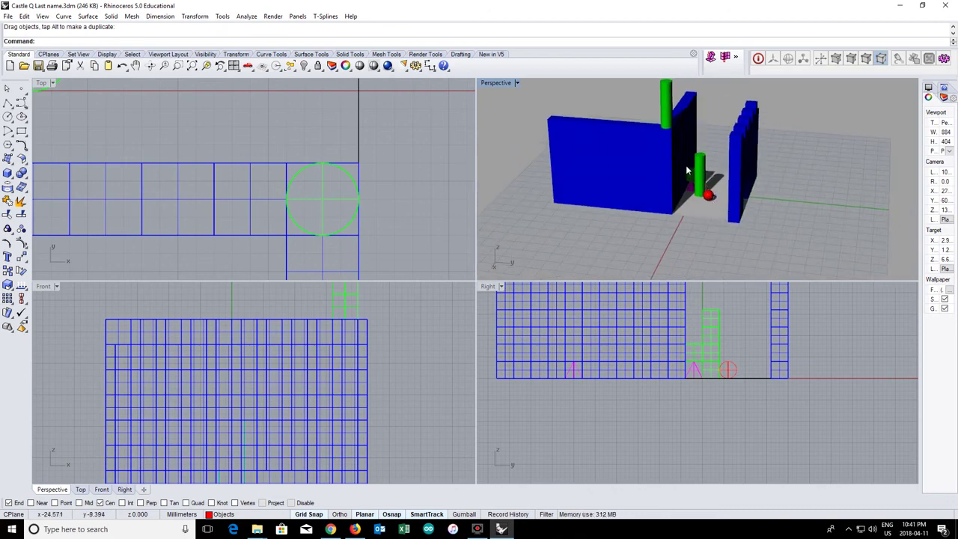